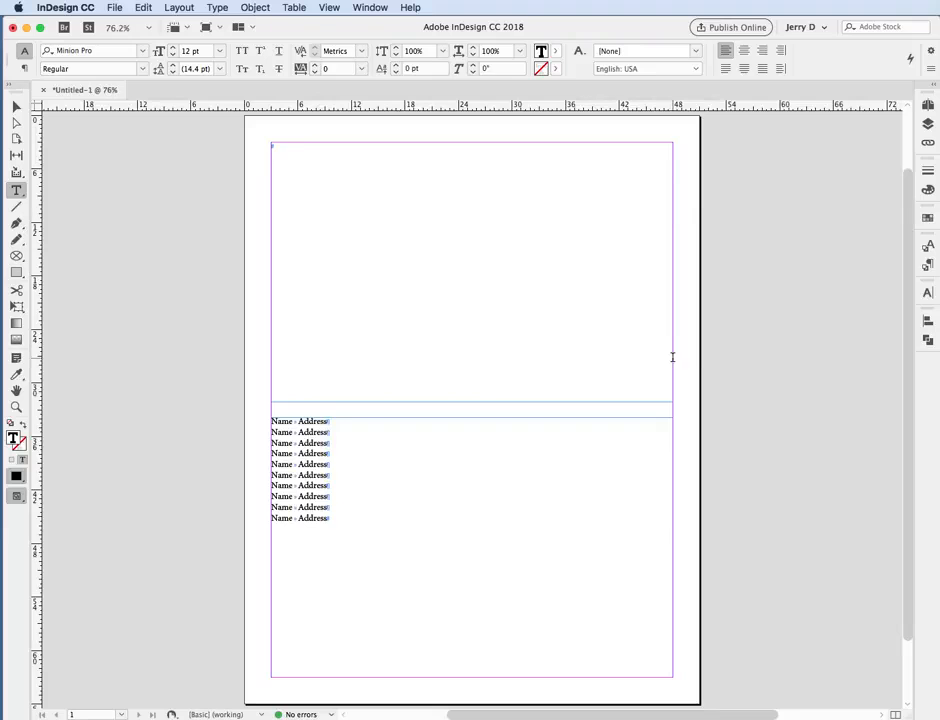
Step: Insert a table with 4 body rows, 4 columns and the [Basic Table] style in the upper text frame
{"action": "left_click", "coordinate": [291, 8]}
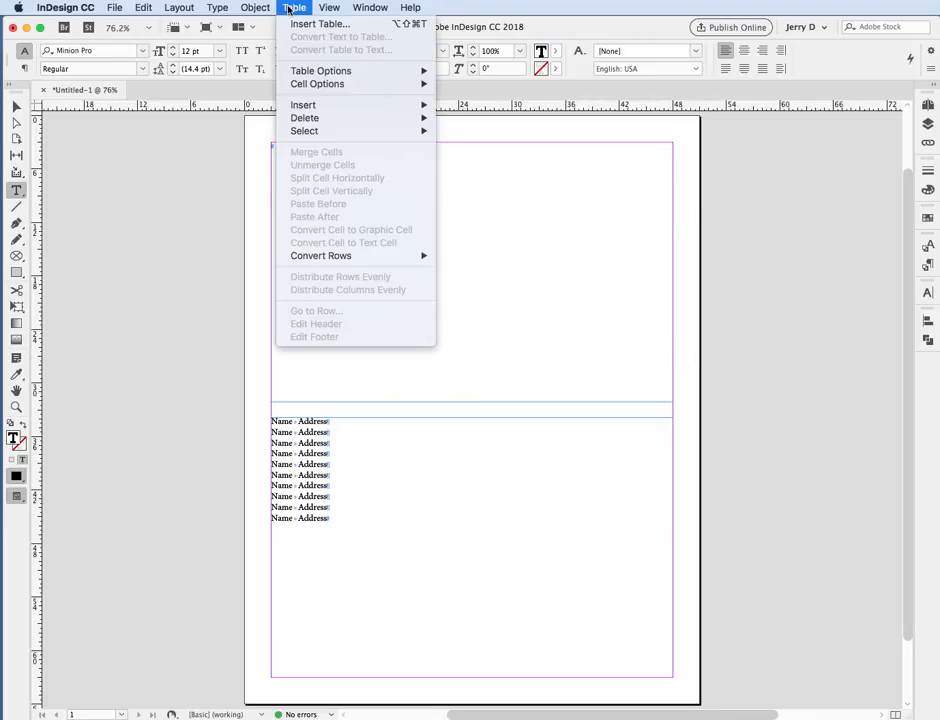
{"action": "left_click", "coordinate": [296, 24]}
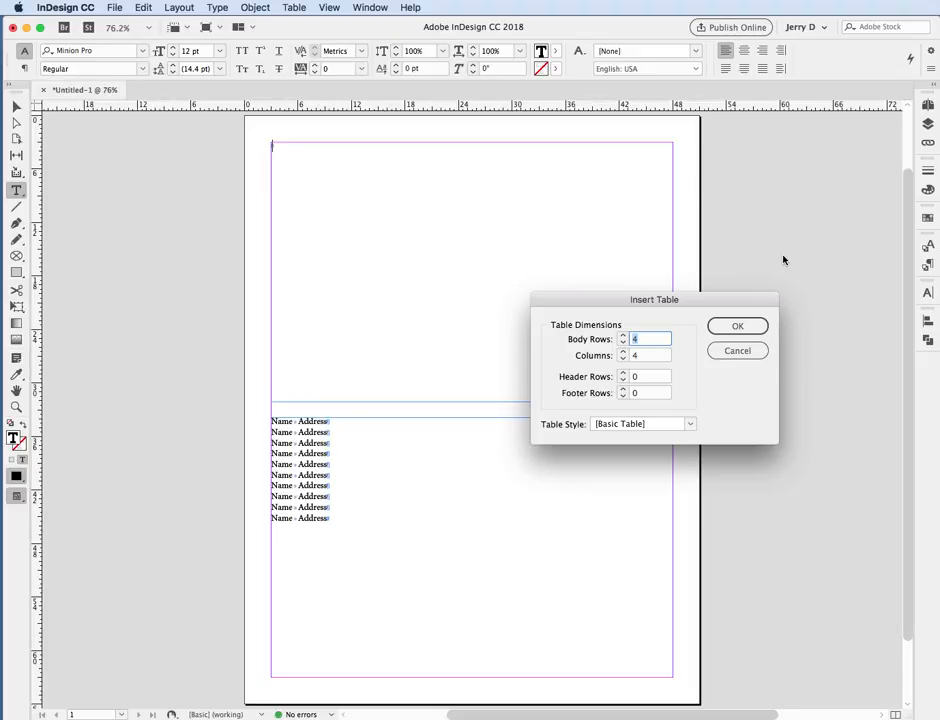
{"action": "left_click", "coordinate": [748, 326]}
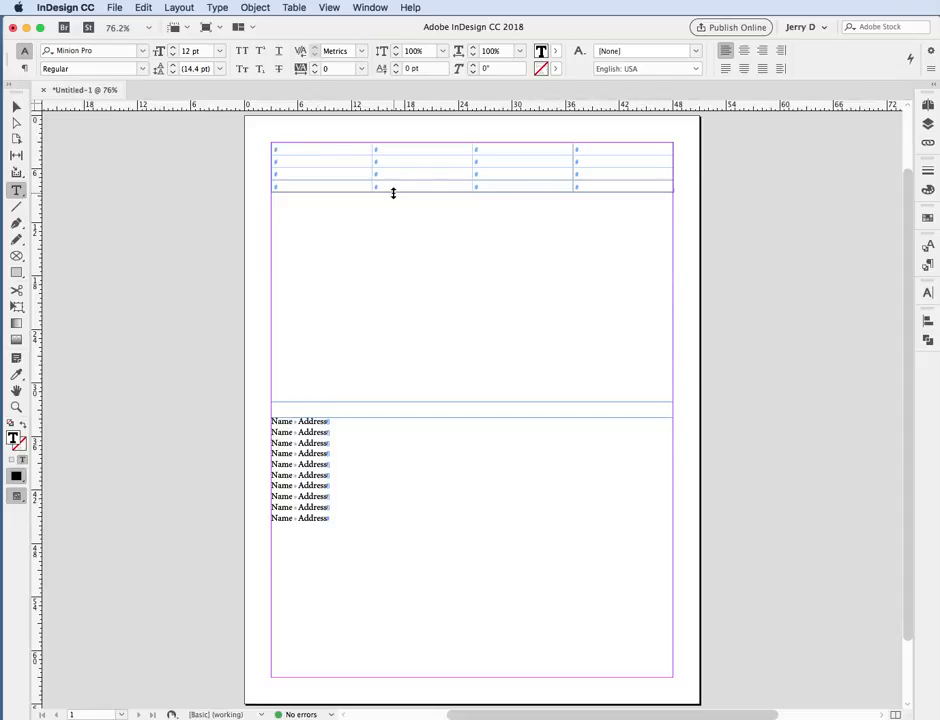
Step: Try stretching only the last row of the upper table downward, and undo the resize
{"action": "left_click_drag", "start_coordinate": [393, 193], "coordinate": [388, 327]}
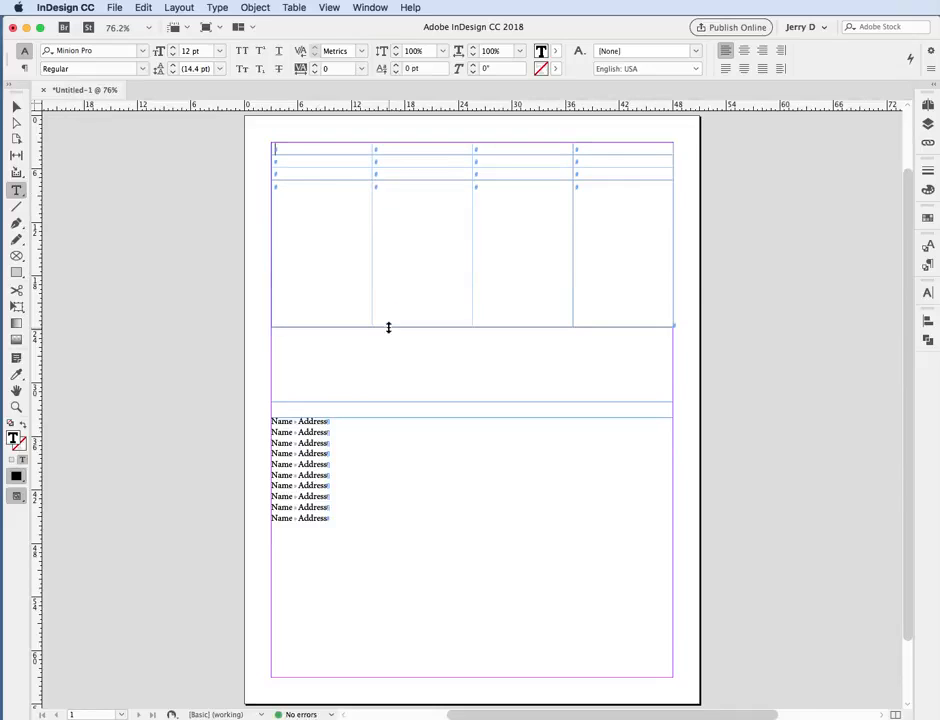
{"action": "key", "text": "Escape"}
{"action": "key", "text": "super+z"}
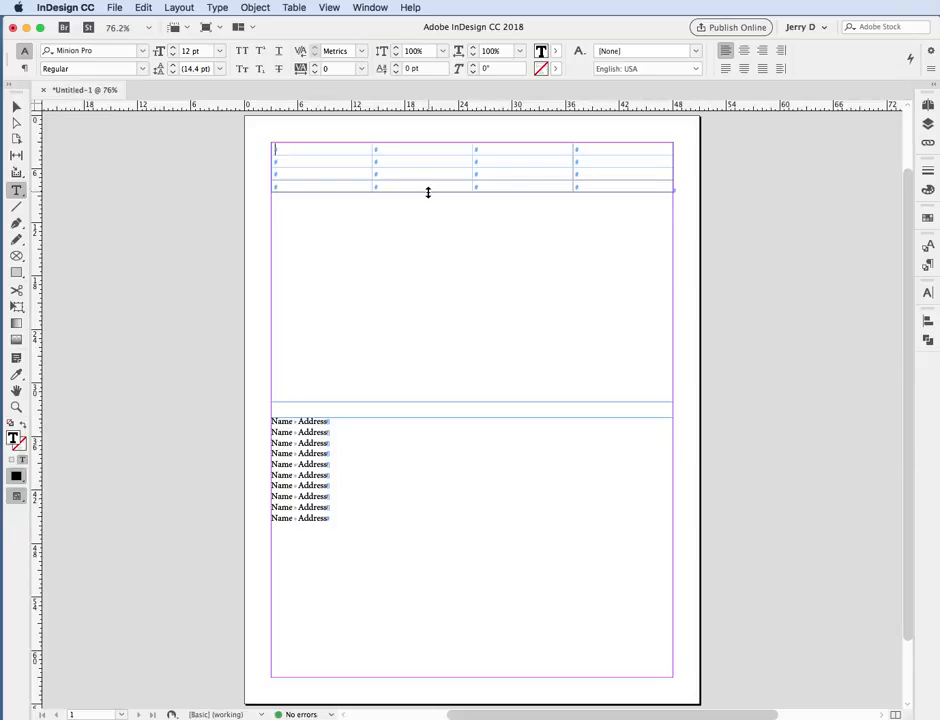
Step: Stretch all four rows of the upper table evenly to the bottom of its text frame, and preview the page without guides
{"action": "left_click_drag", "start_coordinate": [428, 193], "coordinate": [422, 402]}
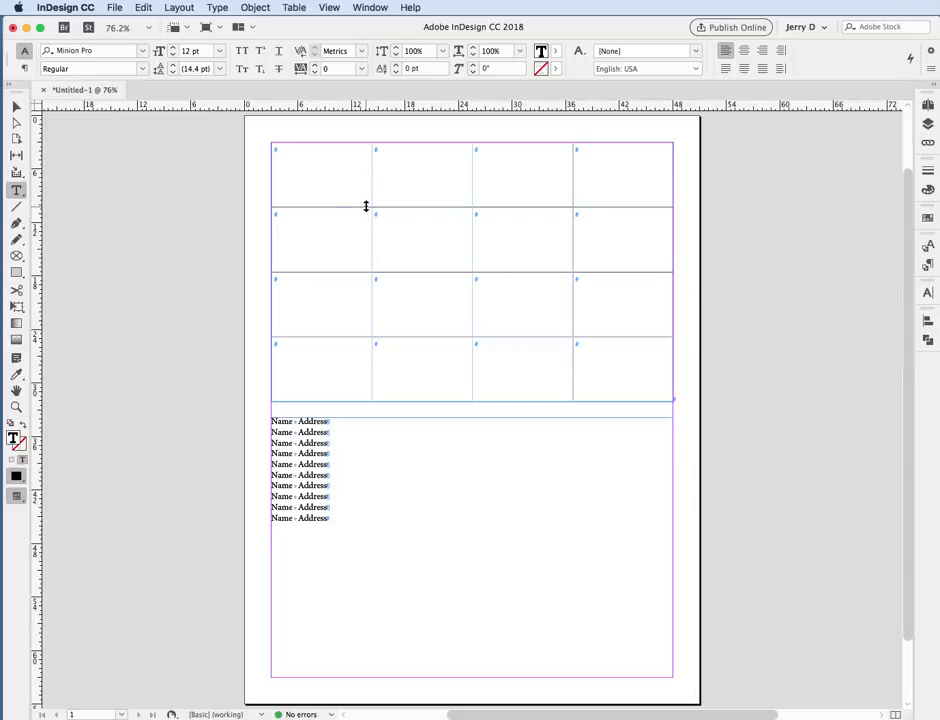
{"action": "left_click", "coordinate": [178, 223]}
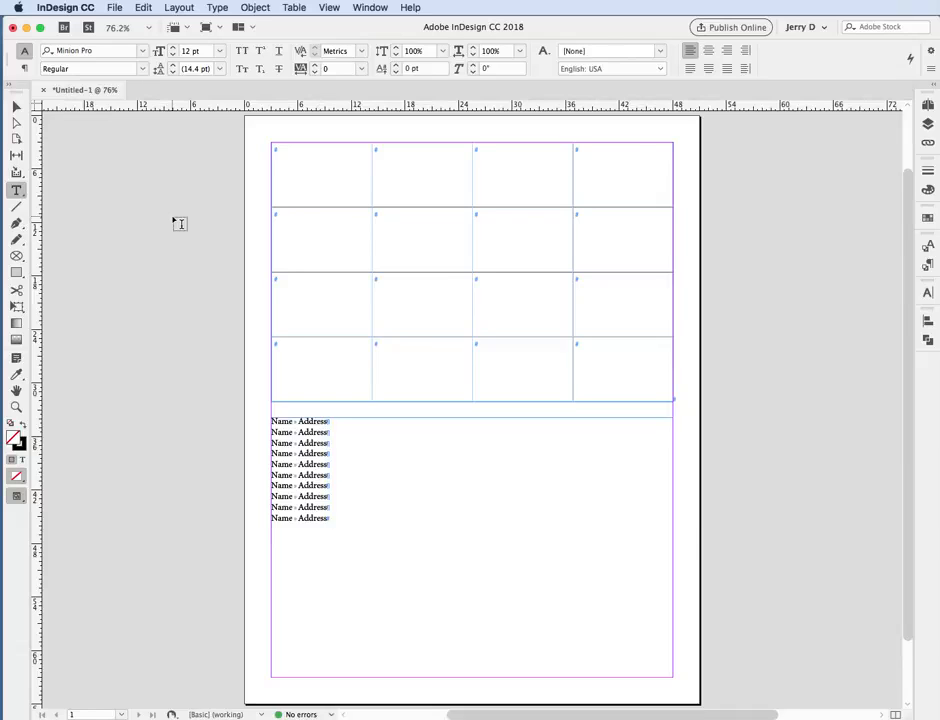
{"action": "key", "text": "w"}
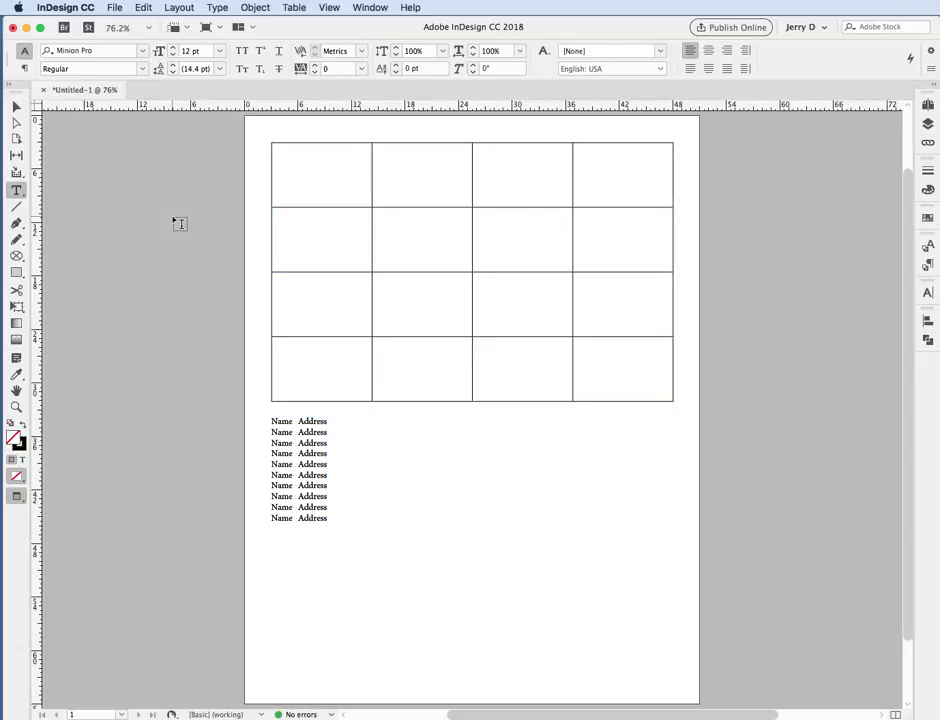
{"action": "key", "text": "w"}
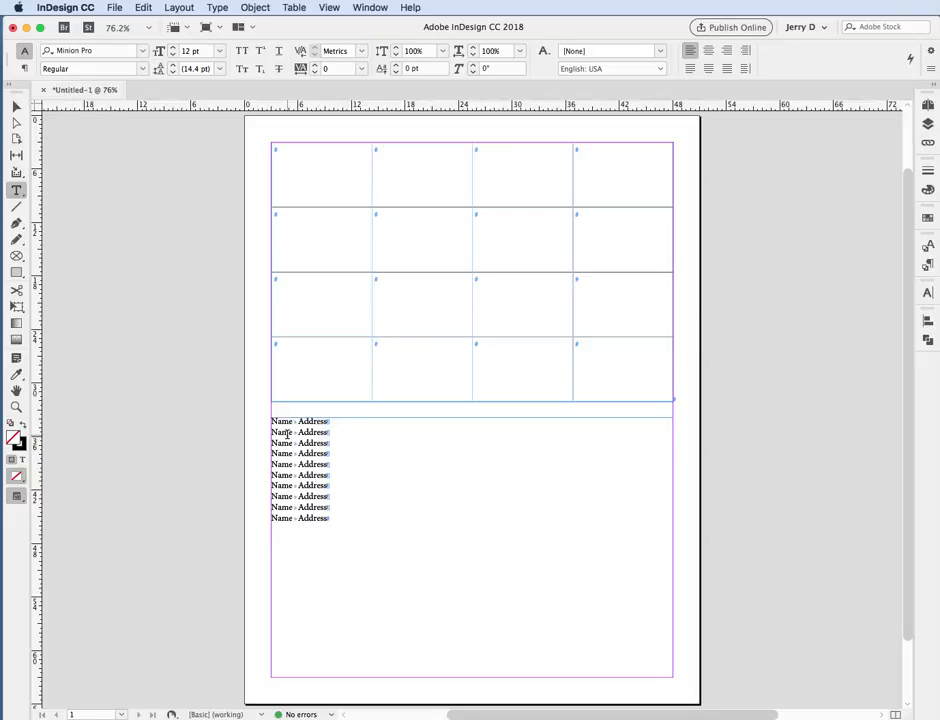
Step: Convert all the Name and Address text to a table with Tab as column separator, Paragraph as row separator and the [Basic Table] style
{"action": "left_click", "coordinate": [336, 457]}
{"action": "key", "text": "super+a"}
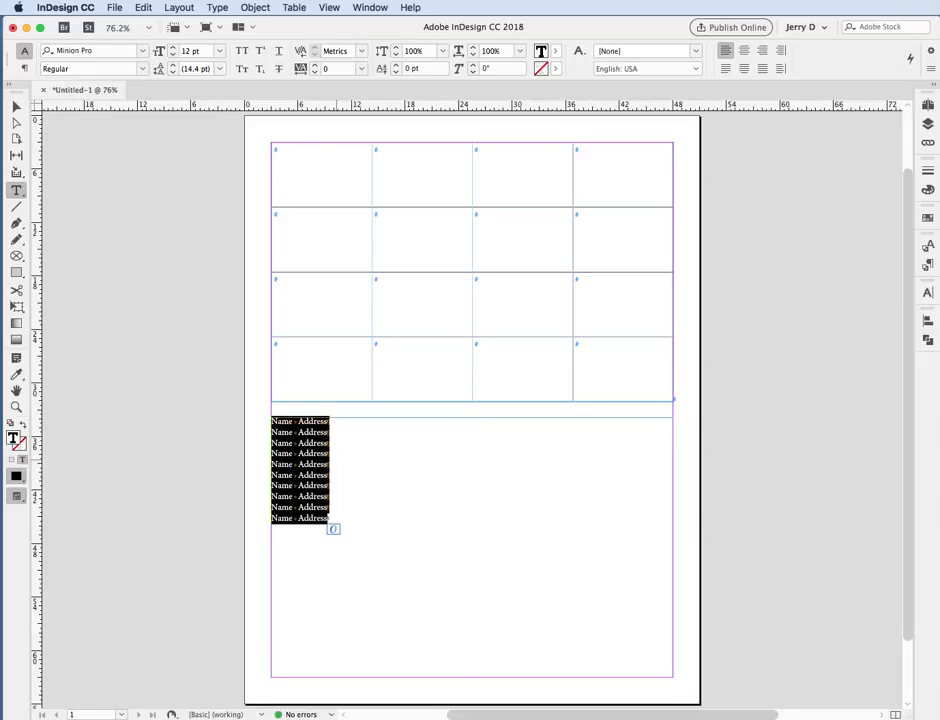
{"action": "left_click", "coordinate": [296, 9]}
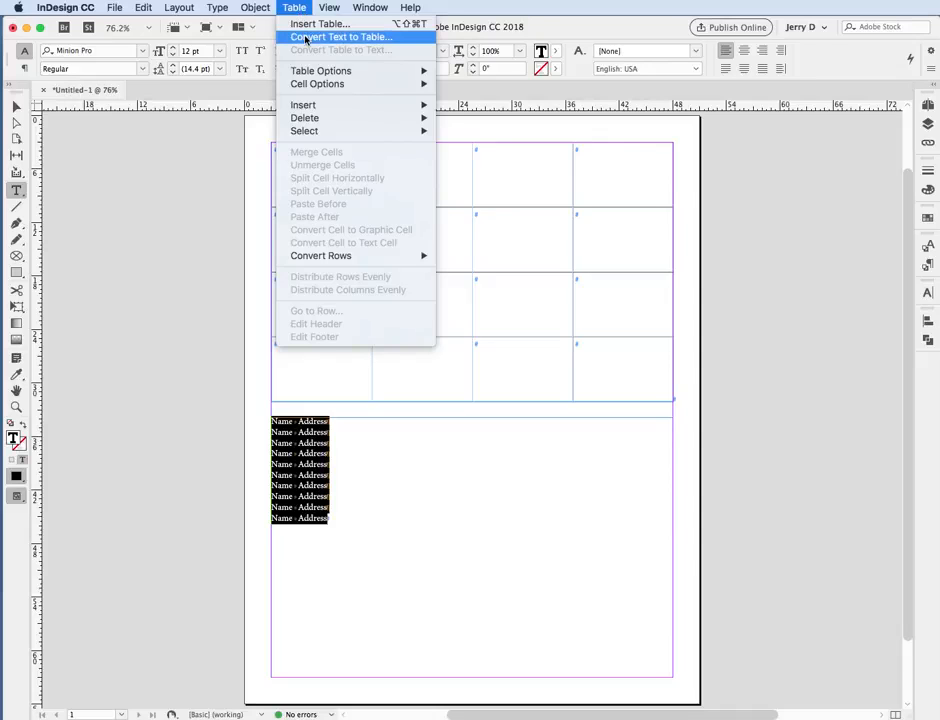
{"action": "left_click", "coordinate": [307, 37]}
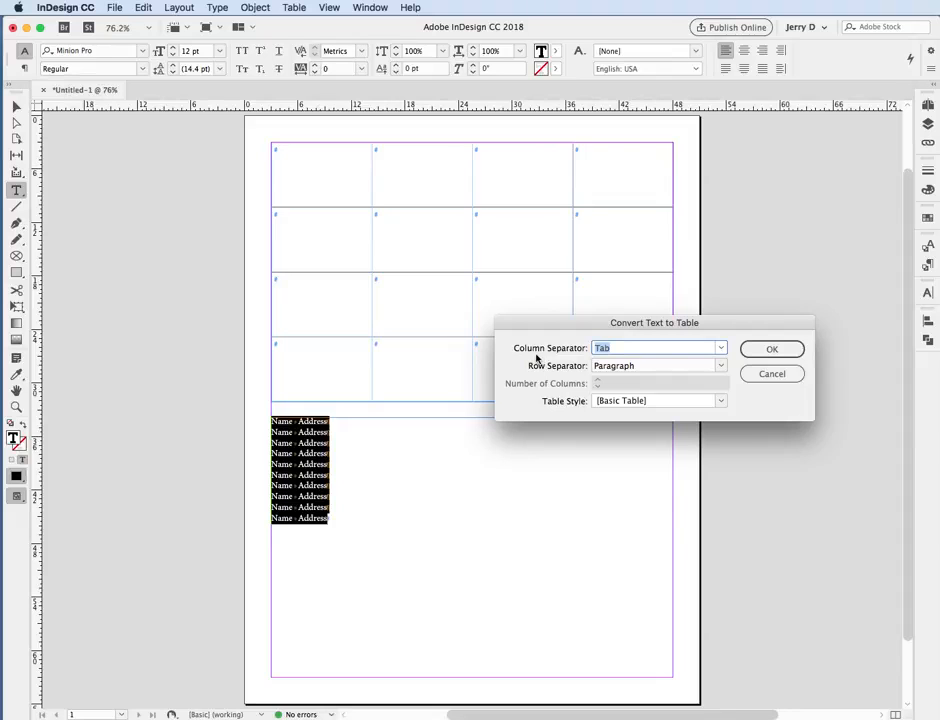
{"action": "left_click", "coordinate": [721, 349]}
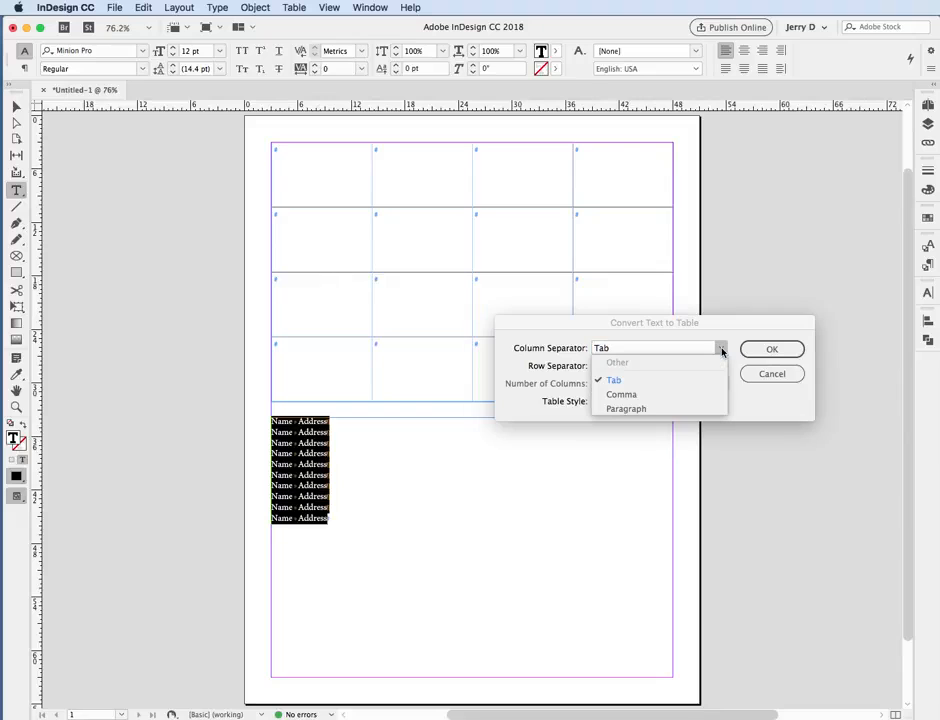
{"action": "left_click", "coordinate": [722, 350]}
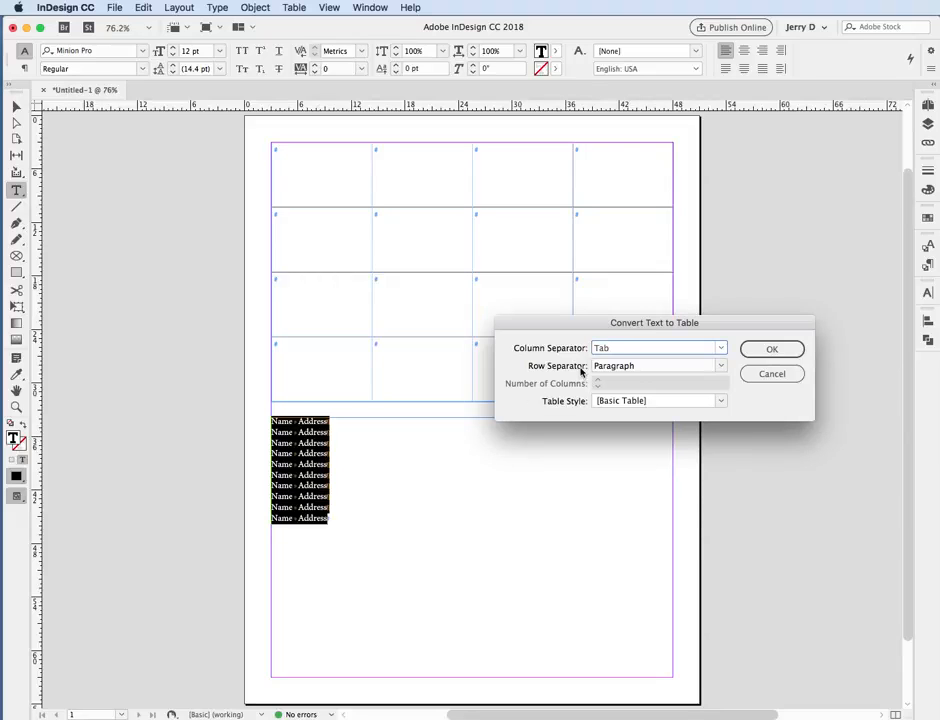
{"action": "left_click", "coordinate": [721, 367]}
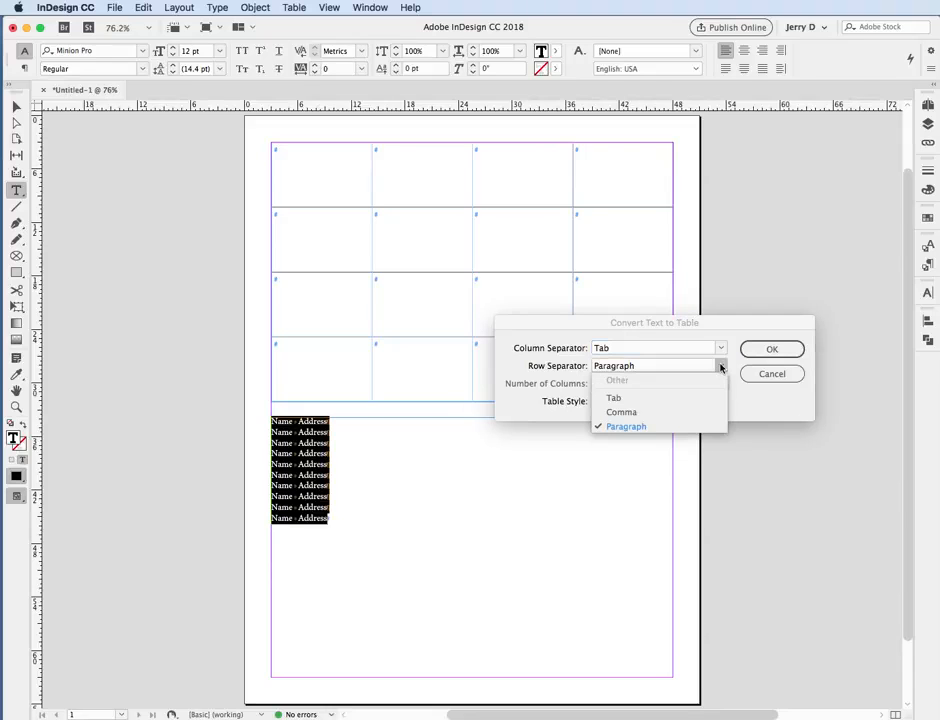
{"action": "left_click", "coordinate": [721, 367]}
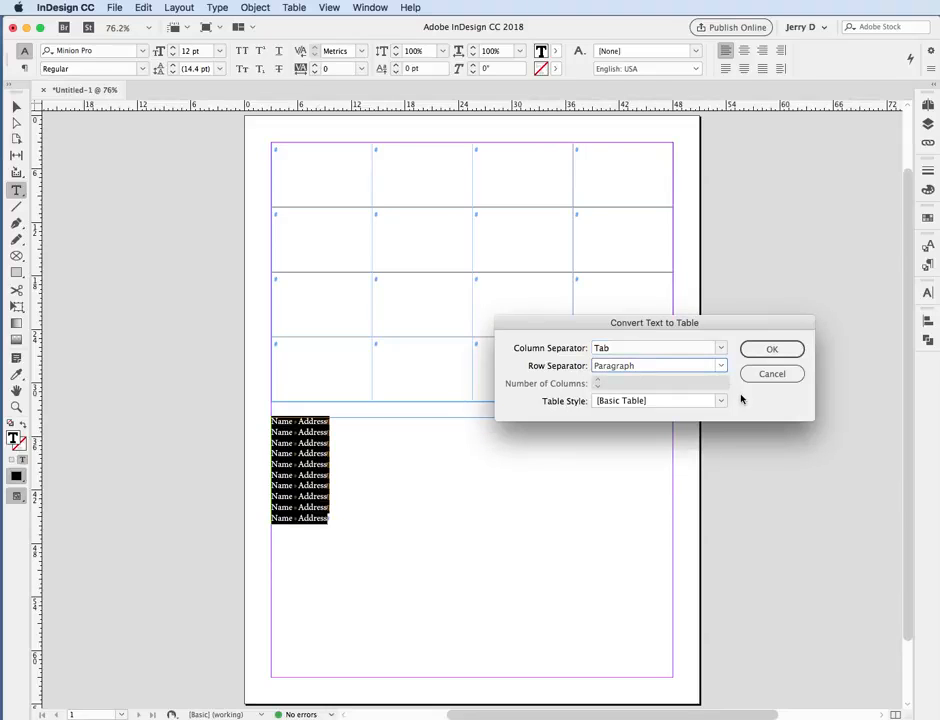
{"action": "left_click", "coordinate": [750, 350]}
{"action": "left_click", "coordinate": [771, 348]}
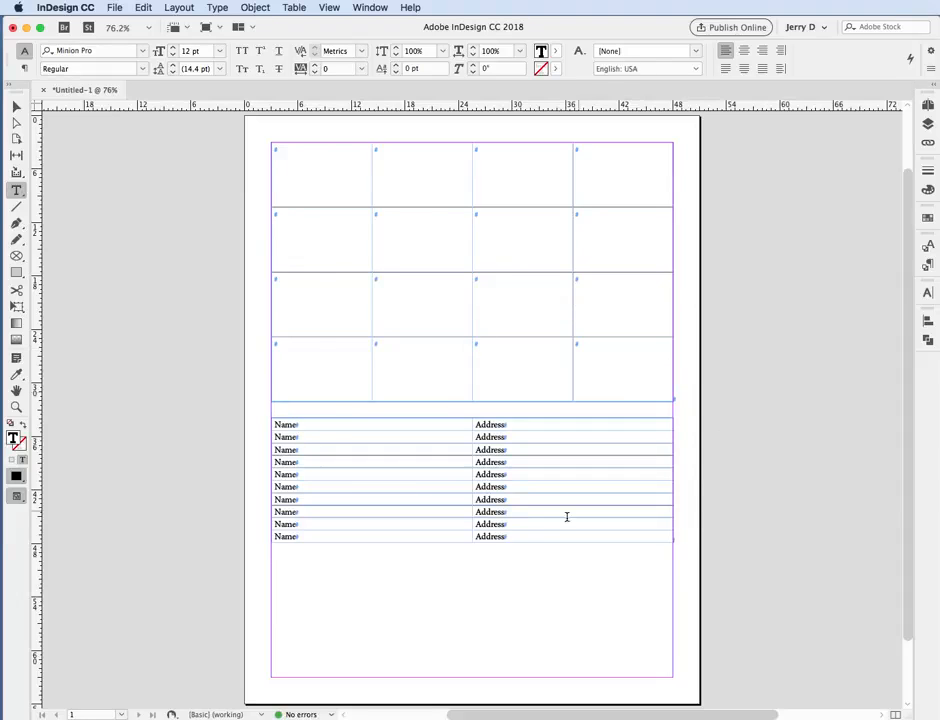
Step: Stretch all rows of the Name and Address table evenly down to the bottom of its text frame
{"action": "left_click_drag", "start_coordinate": [528, 541], "coordinate": [527, 674]}
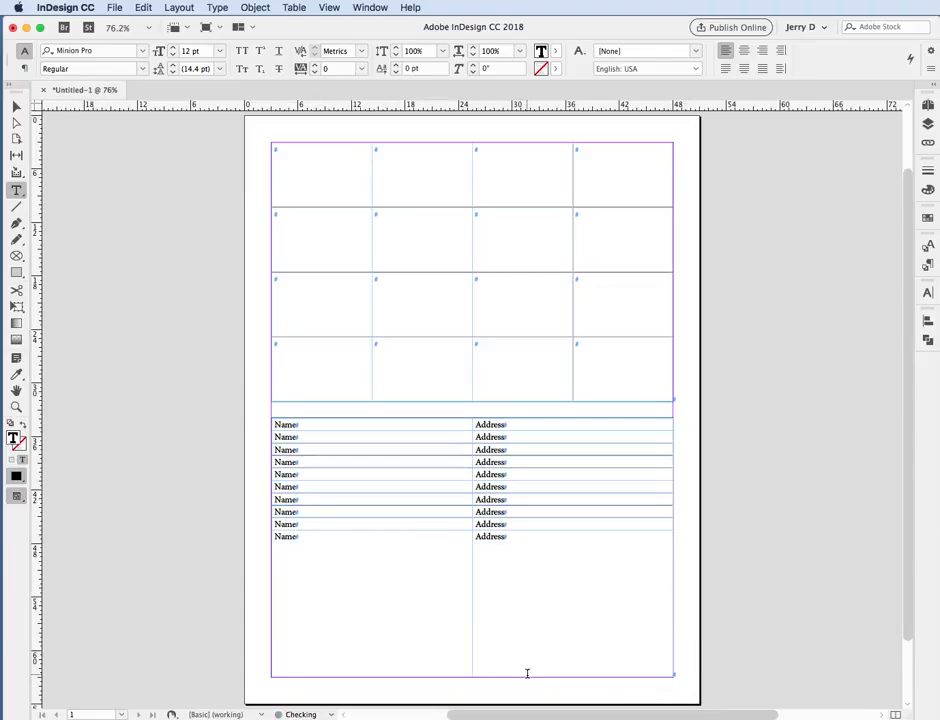
{"action": "key", "text": "super+z"}
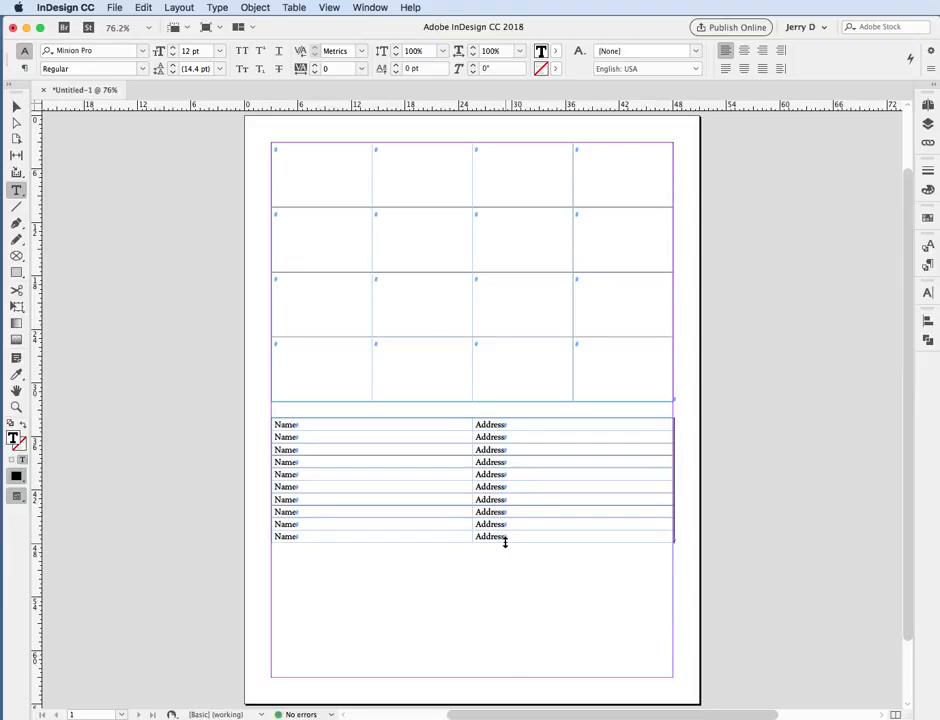
{"action": "left_click_drag", "start_coordinate": [505, 541], "coordinate": [504, 675]}
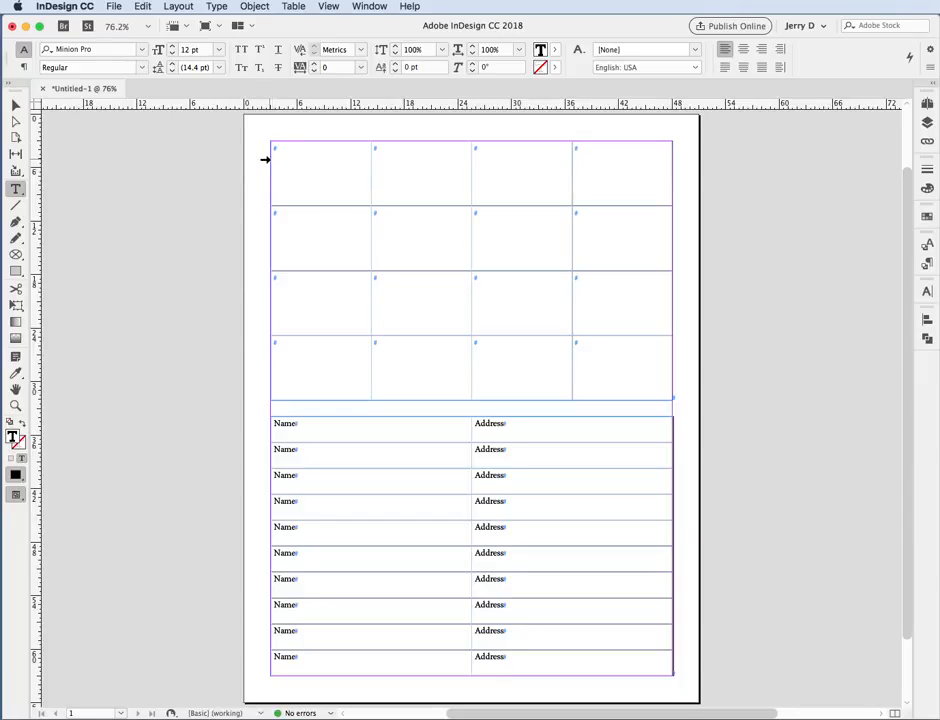
Step: Practise selecting the first row, the first column and the entire upper table in turn
{"action": "left_click", "coordinate": [268, 159]}
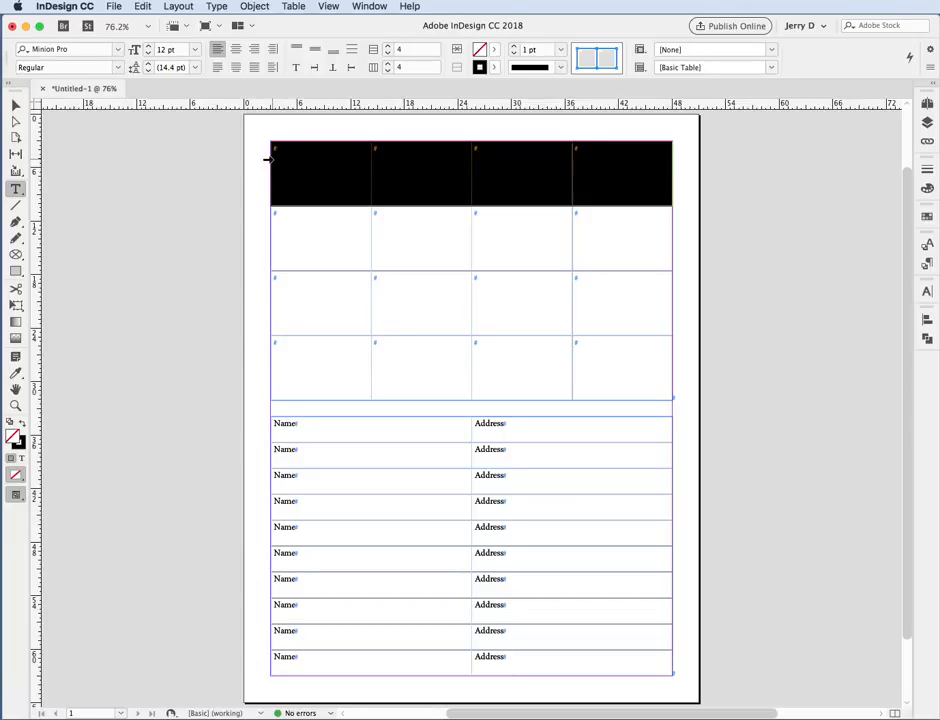
{"action": "left_click", "coordinate": [270, 160]}
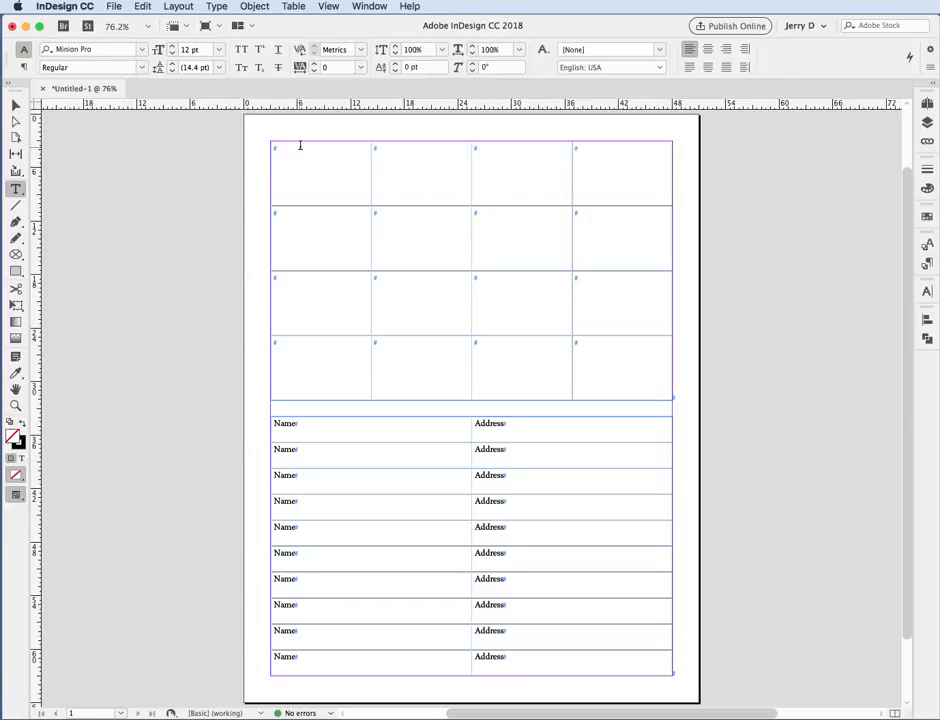
{"action": "left_click", "coordinate": [306, 138]}
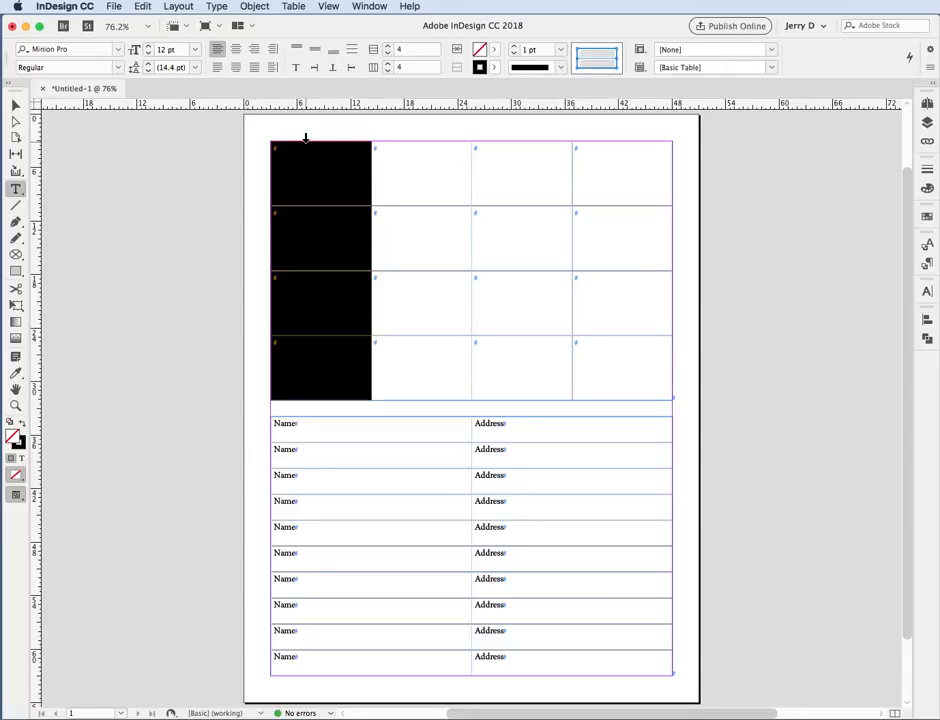
{"action": "left_click", "coordinate": [262, 162]}
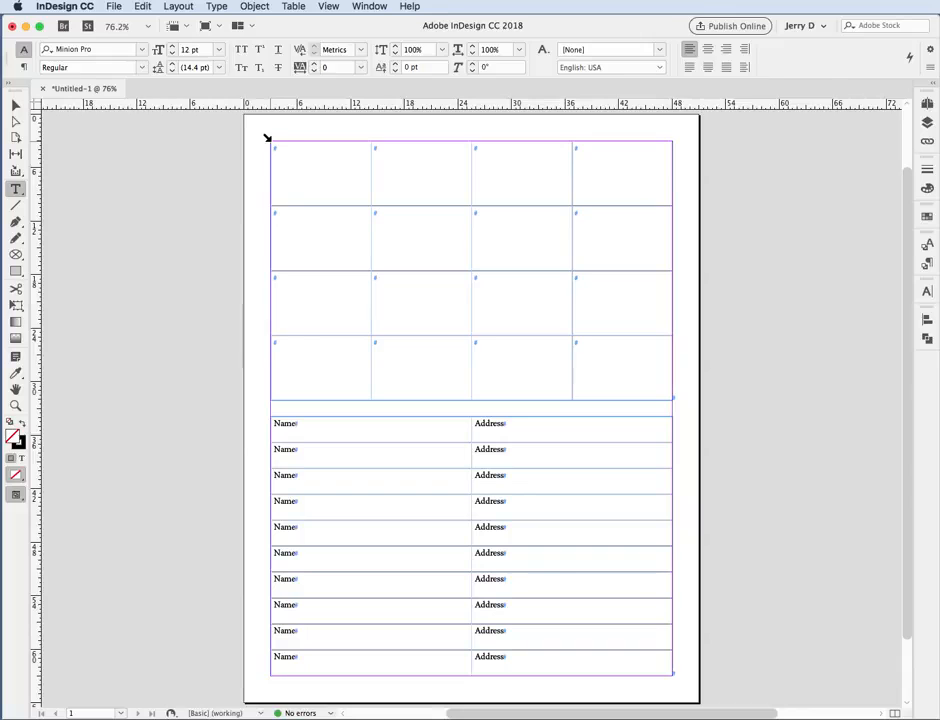
{"action": "left_click", "coordinate": [267, 138]}
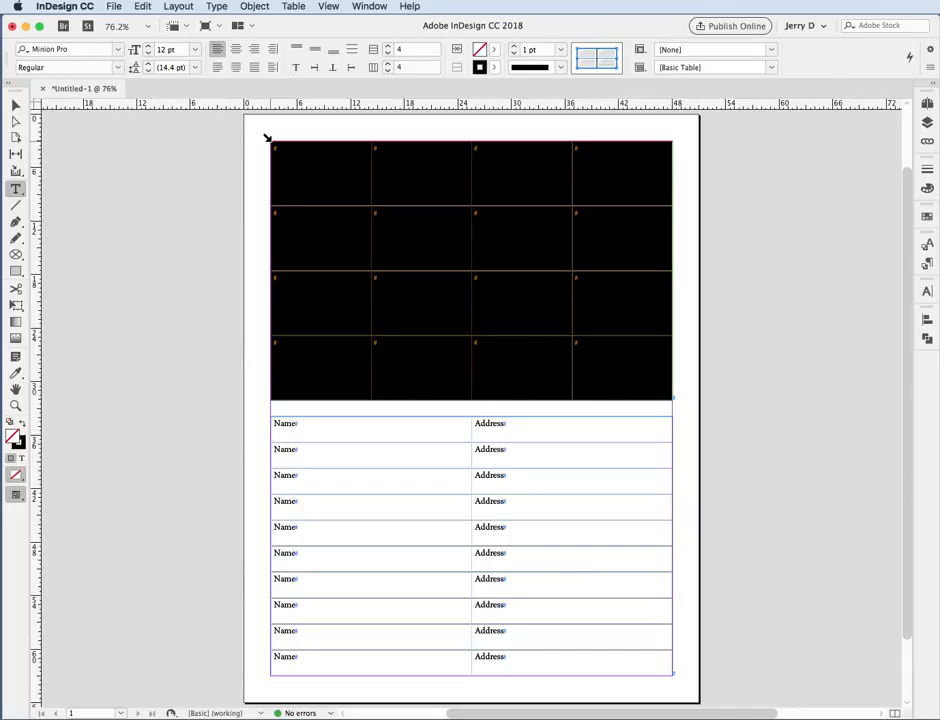
Step: Practise selecting cells in the upper table: the first cell alone, the first two of the top row, and a two-by-two block
{"action": "left_click", "coordinate": [272, 150]}
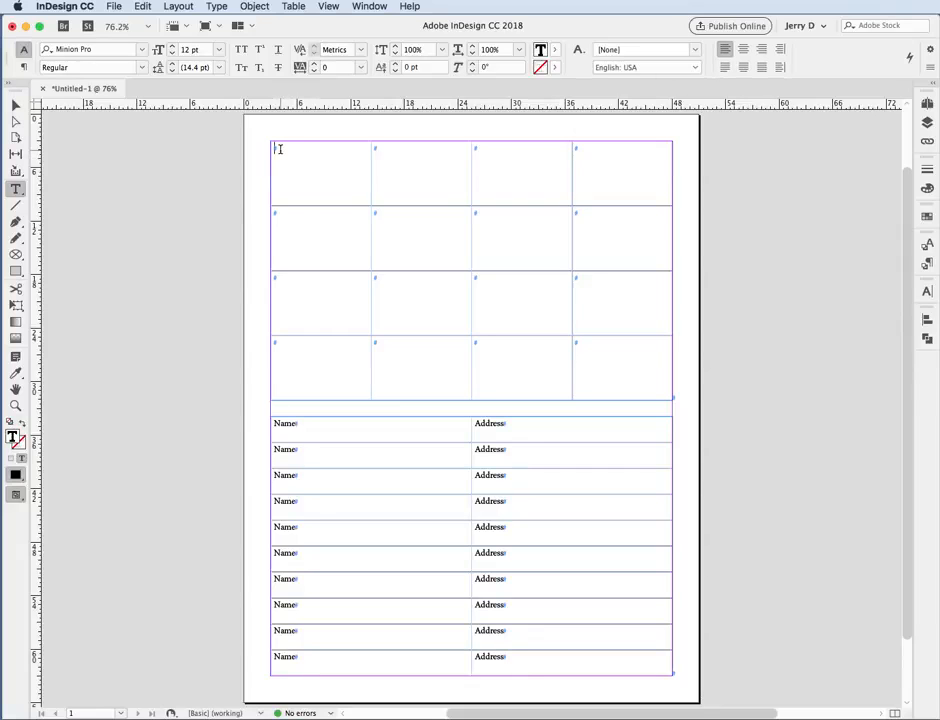
{"action": "key", "text": "Escape"}
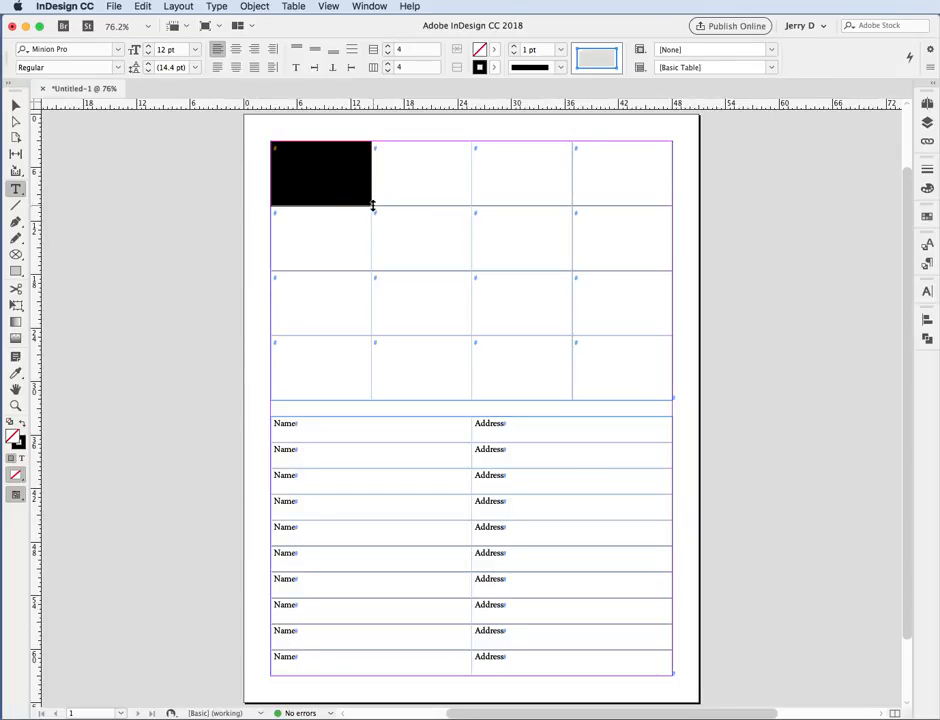
{"action": "left_click", "coordinate": [292, 159]}
{"action": "left_click_drag", "start_coordinate": [287, 154], "coordinate": [411, 177]}
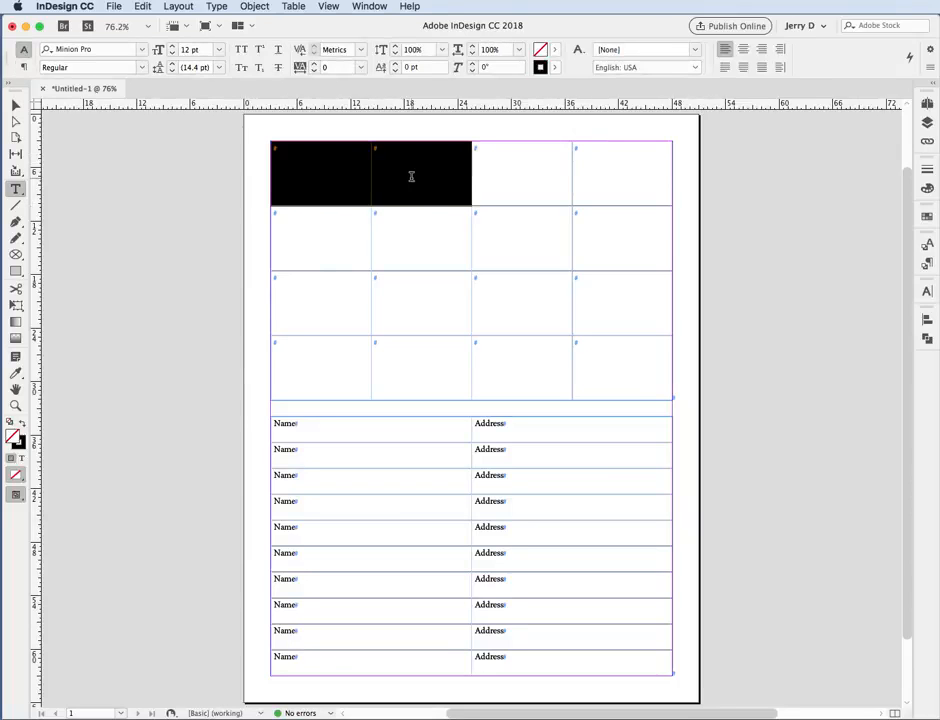
{"action": "left_click", "coordinate": [334, 167]}
{"action": "left_click_drag", "start_coordinate": [335, 167], "coordinate": [391, 227]}
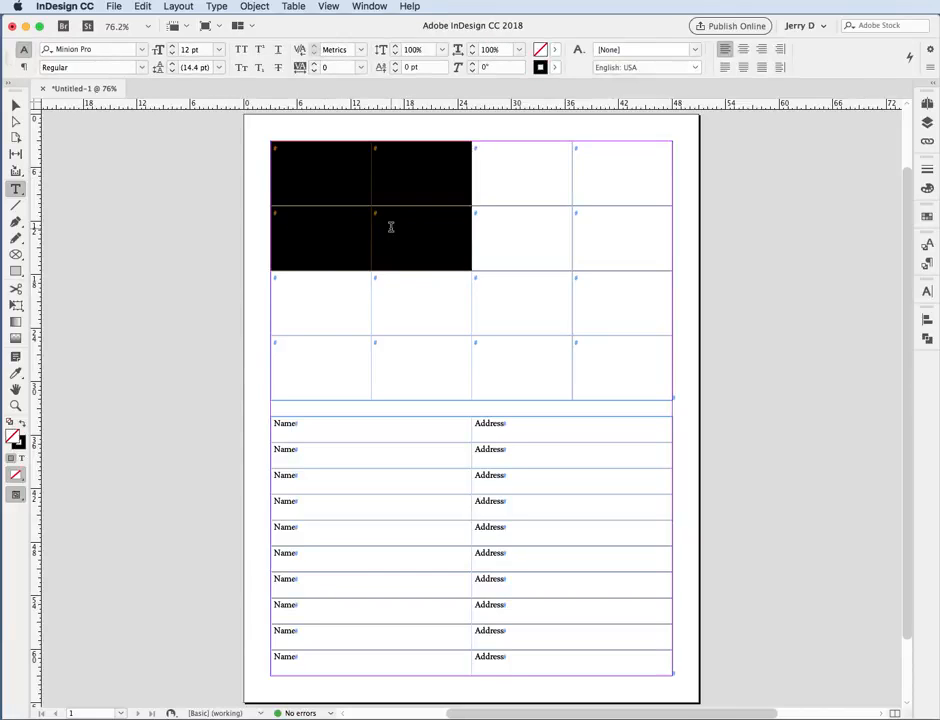
{"action": "left_click", "coordinate": [329, 183]}
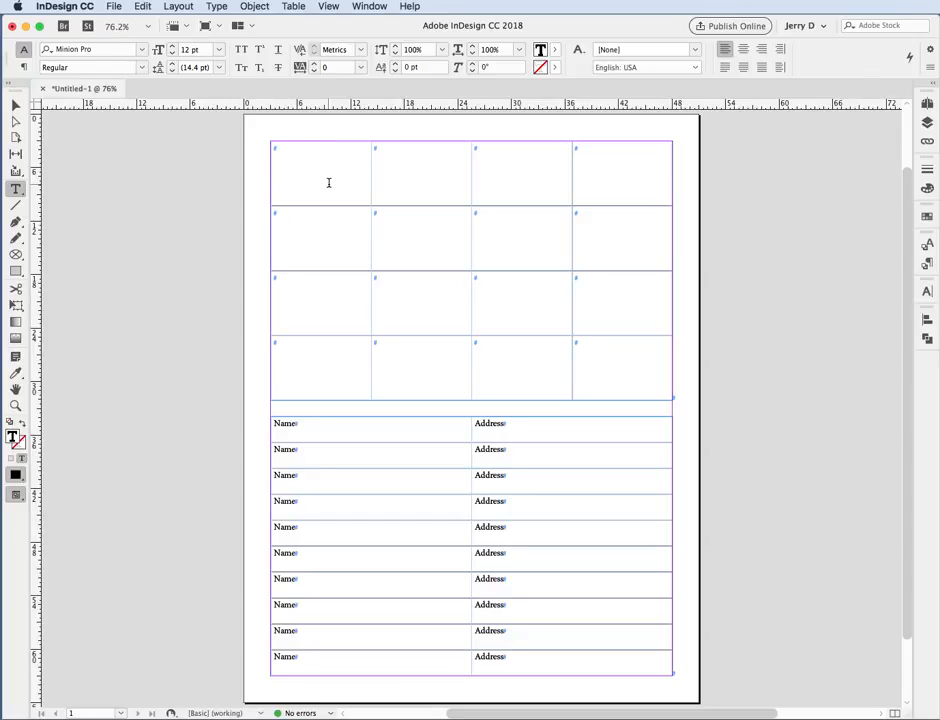
{"action": "key", "text": "Escape"}
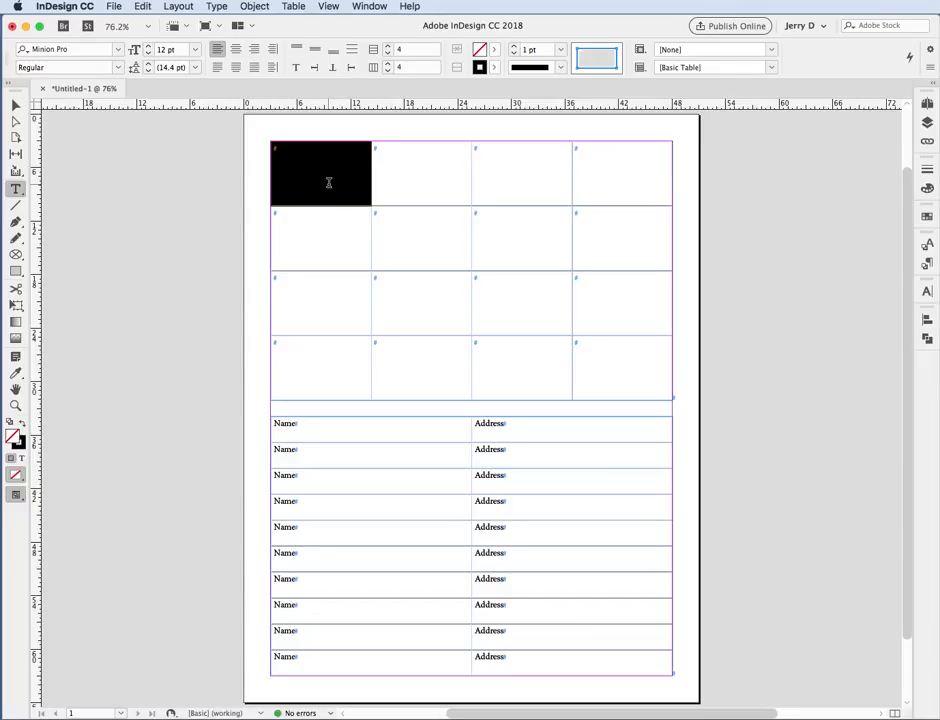
Step: Delete the third column of the upper table
{"action": "left_click", "coordinate": [528, 138]}
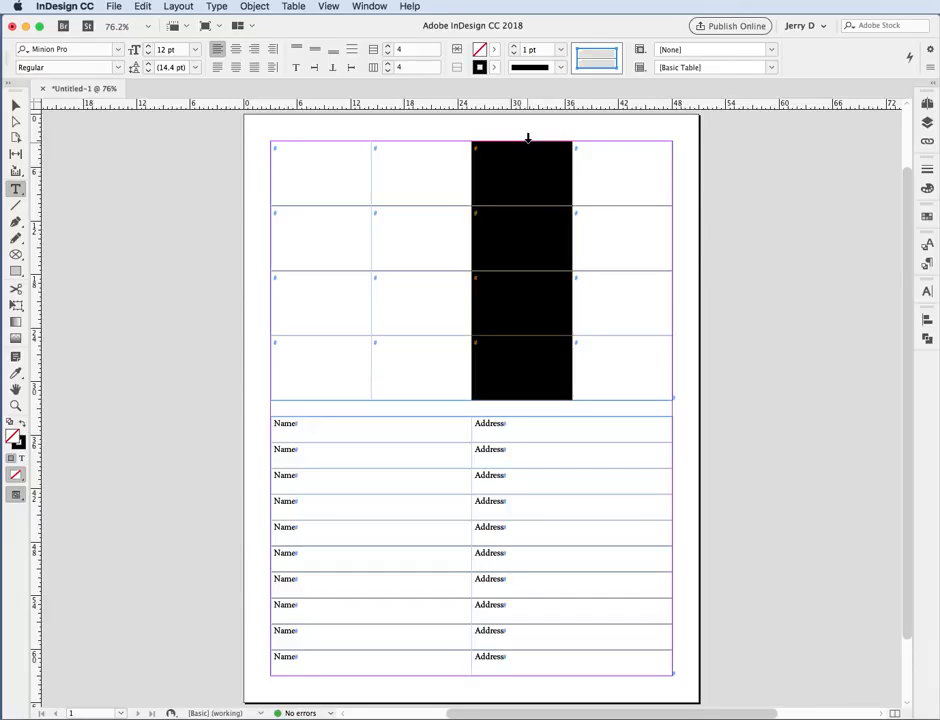
{"action": "left_click", "coordinate": [293, 6]}
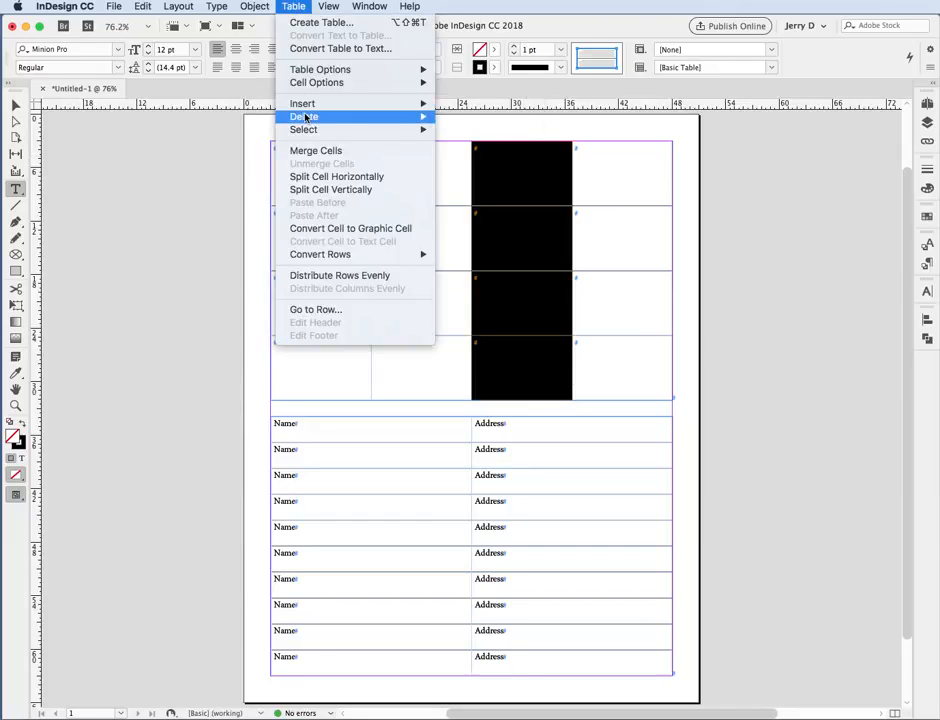
{"action": "mouse_move", "coordinate": [335, 117]}
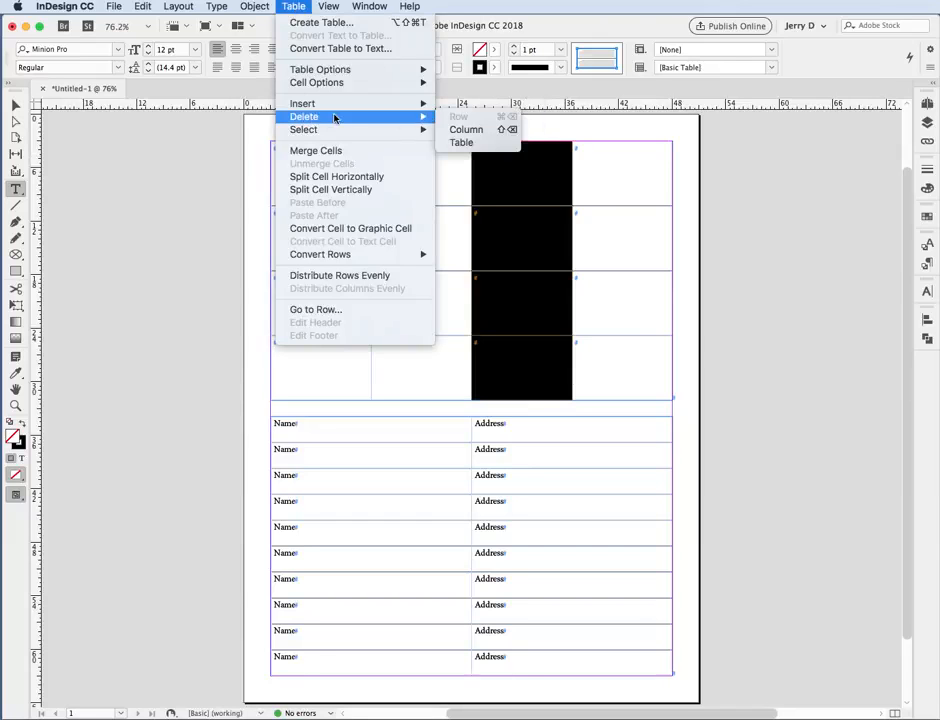
{"action": "left_click", "coordinate": [483, 130]}
{"action": "left_click", "coordinate": [579, 174]}
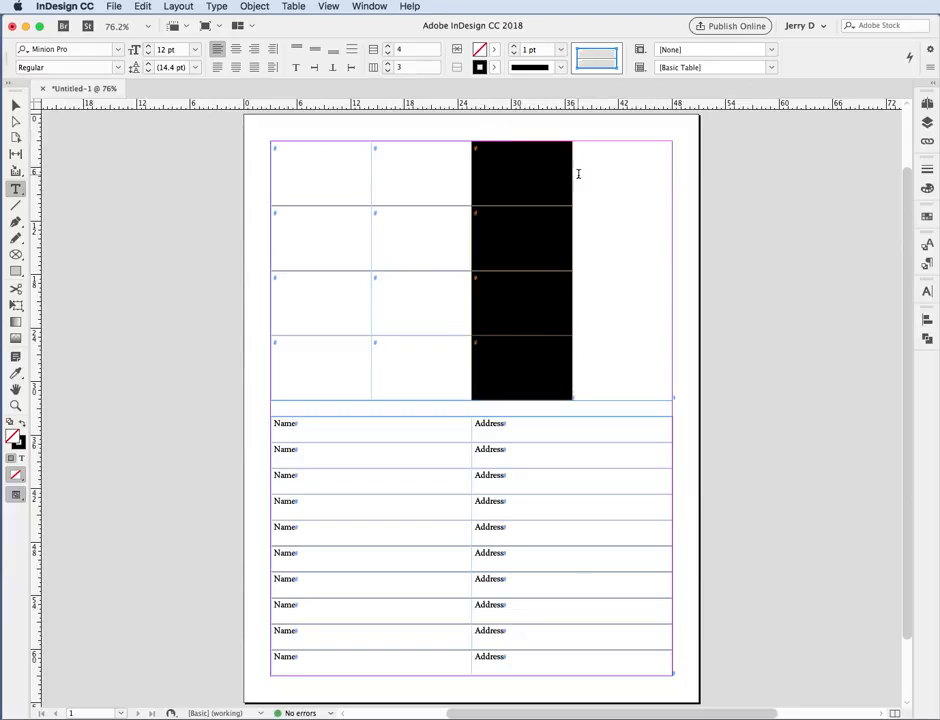
Step: Enter 3 in the first cell of the upper table's third row
{"action": "left_click", "coordinate": [609, 186]}
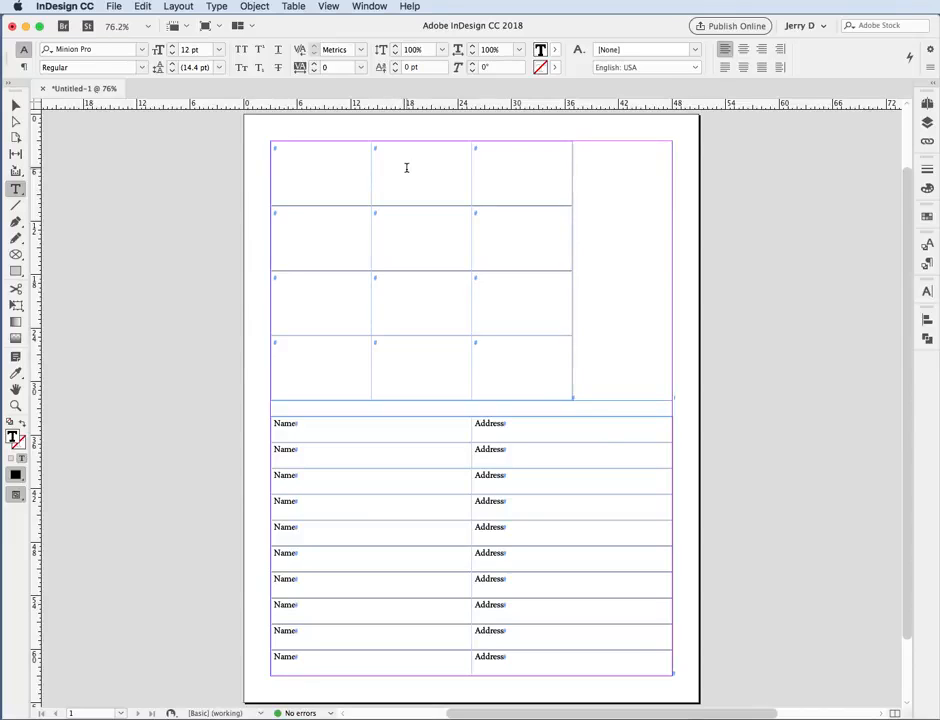
{"action": "left_click", "coordinate": [286, 285]}
{"action": "type", "text": "2"}
{"action": "key", "text": "BackSpace"}
{"action": "type", "text": "3"}
Step: Delete the third row of the upper table and clear the selection
{"action": "left_click", "coordinate": [267, 286]}
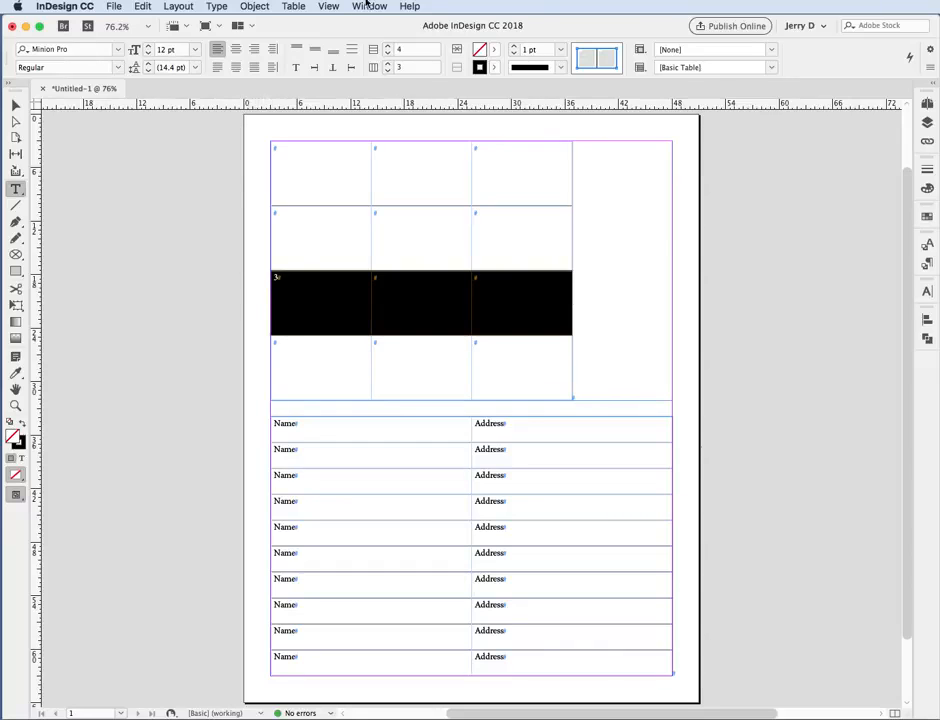
{"action": "left_click", "coordinate": [290, 7]}
{"action": "mouse_move", "coordinate": [321, 119]}
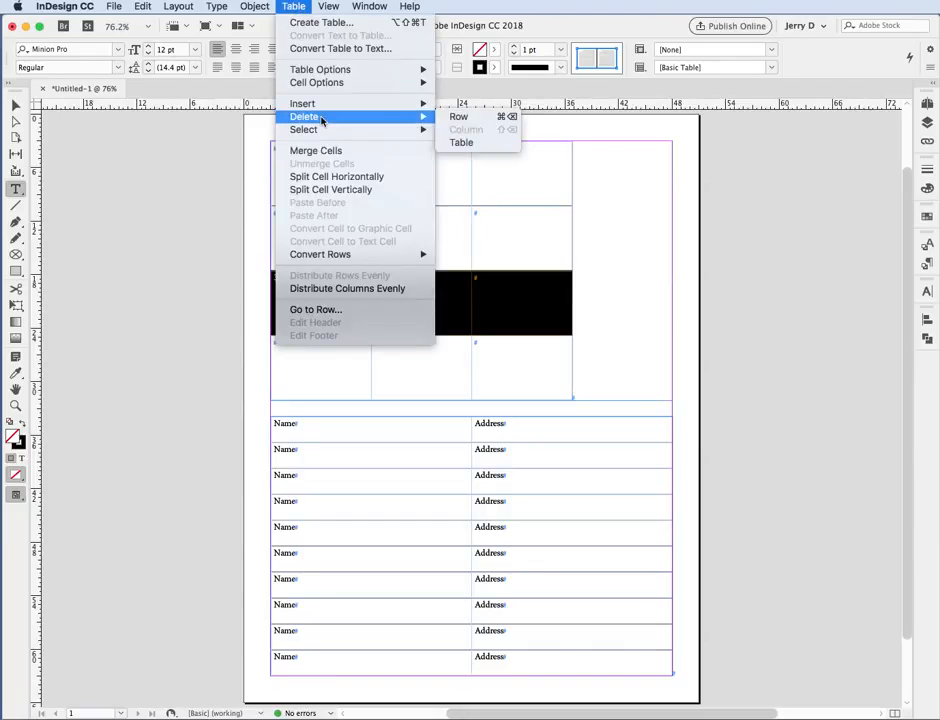
{"action": "left_click", "coordinate": [458, 117]}
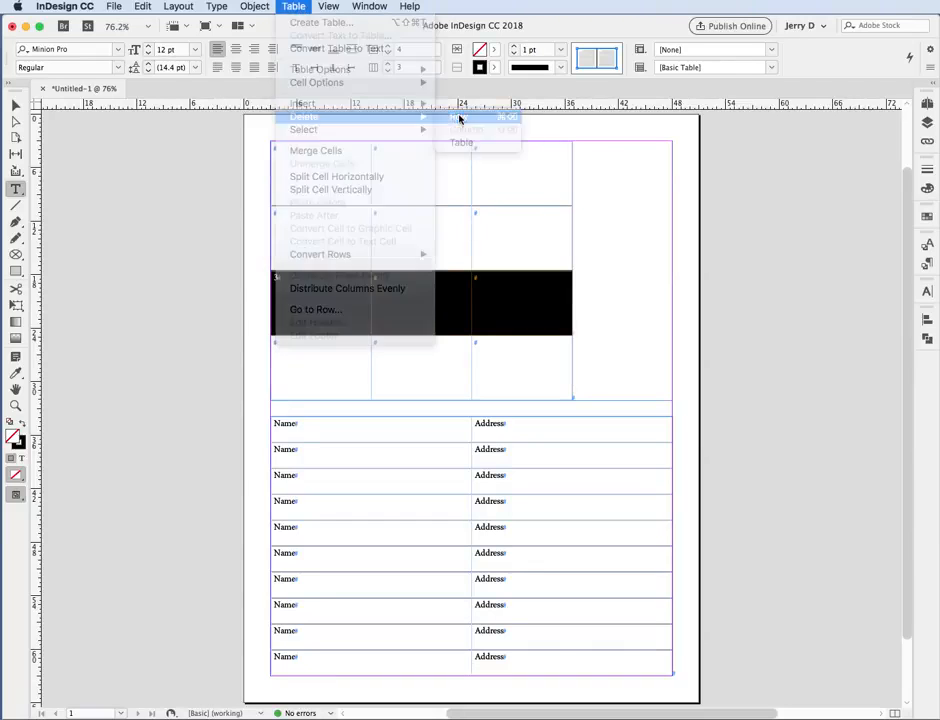
{"action": "left_click", "coordinate": [192, 279]}
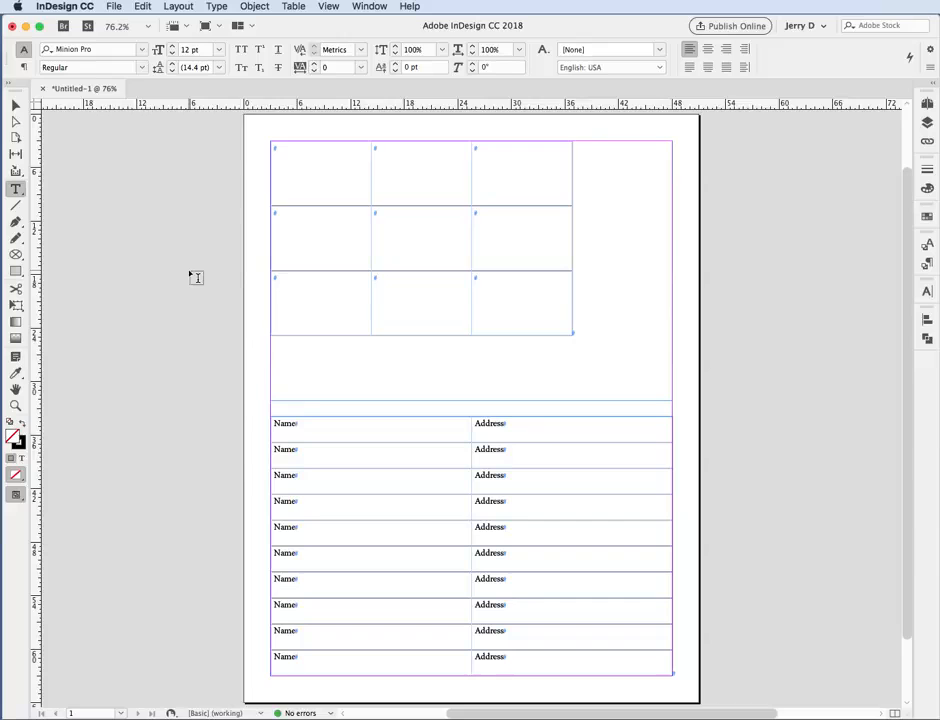
Step: Insert one row below the last row of the upper table
{"action": "left_click", "coordinate": [266, 283]}
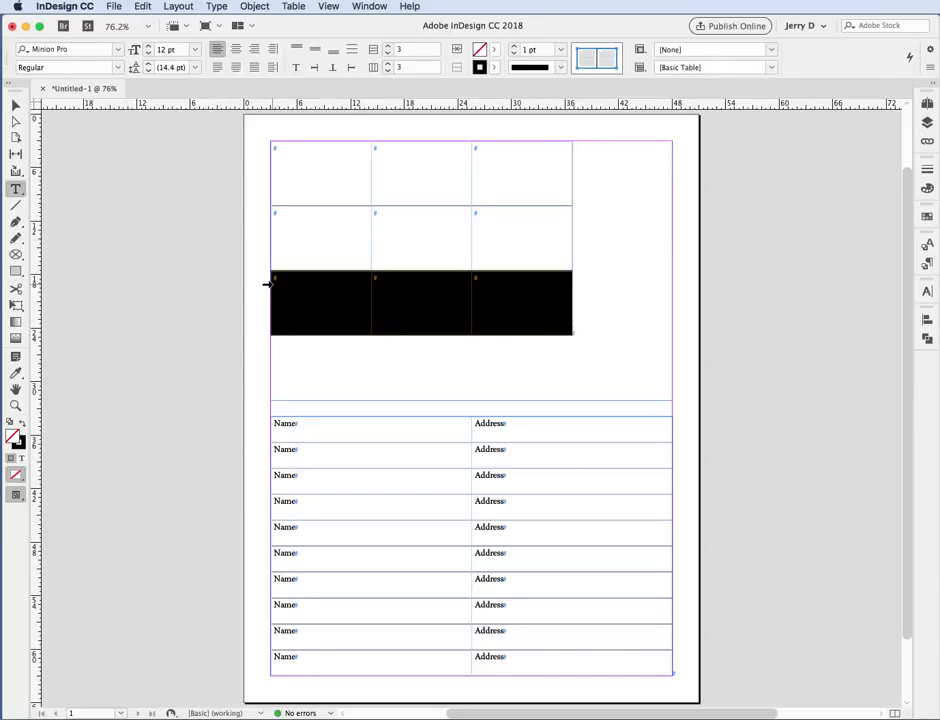
{"action": "left_click", "coordinate": [294, 6]}
{"action": "mouse_move", "coordinate": [340, 104]}
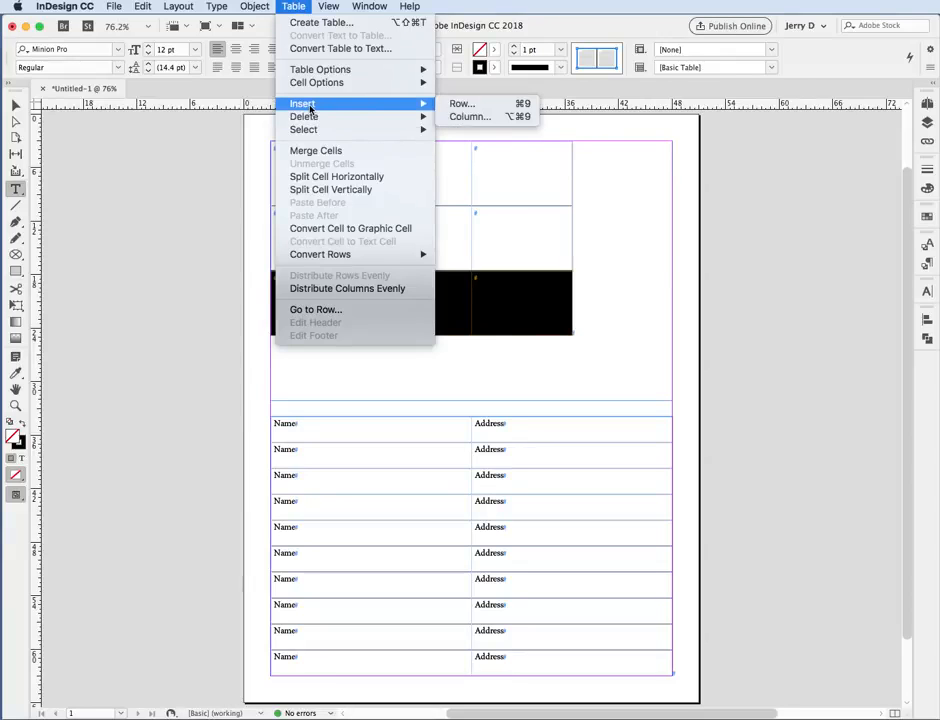
{"action": "left_click", "coordinate": [460, 104]}
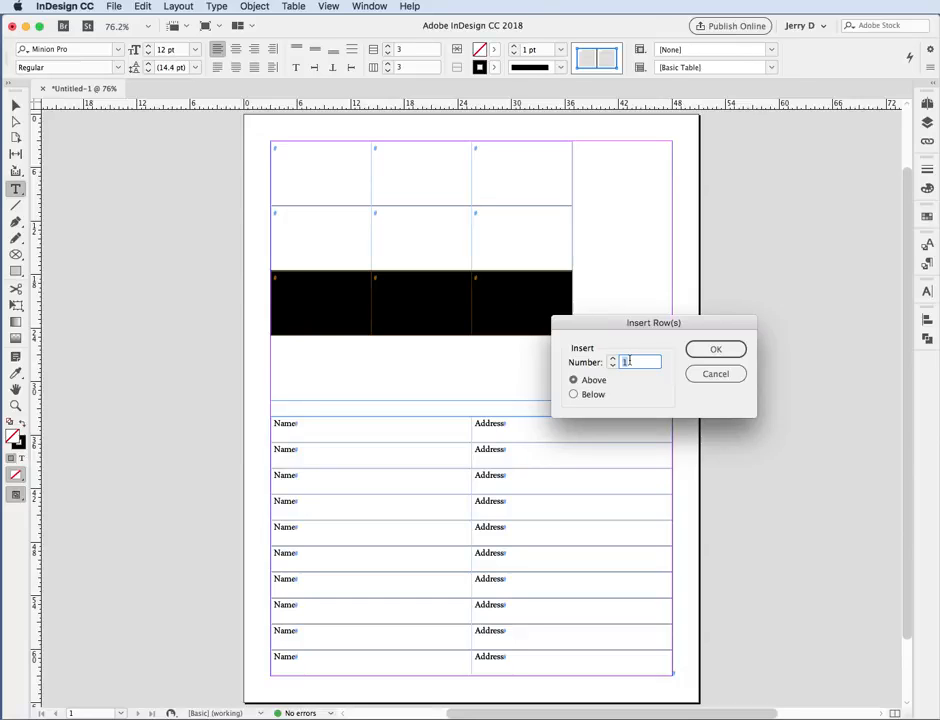
{"action": "left_click", "coordinate": [574, 397]}
{"action": "left_click", "coordinate": [712, 350]}
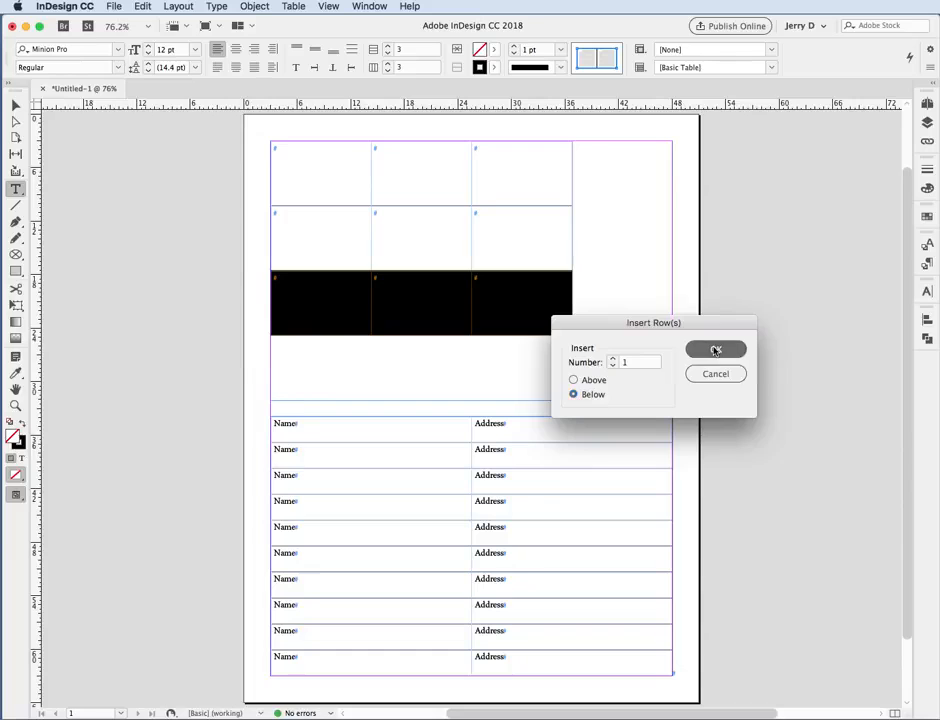
Step: Insert one column to the right of the upper table's third column, and deselect the cells
{"action": "left_click", "coordinate": [498, 137]}
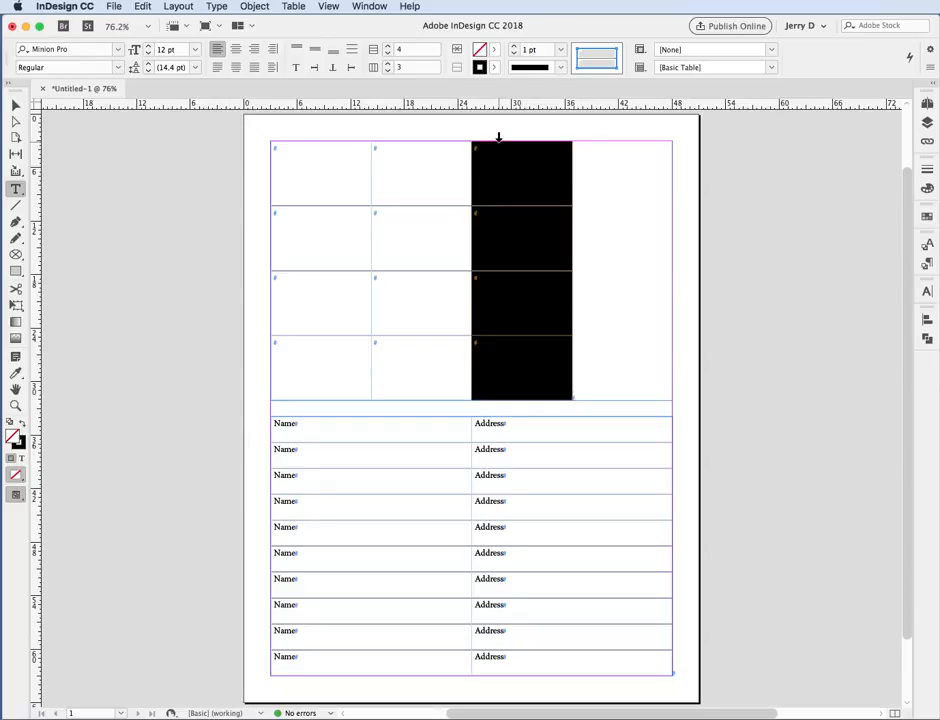
{"action": "left_click", "coordinate": [290, 6]}
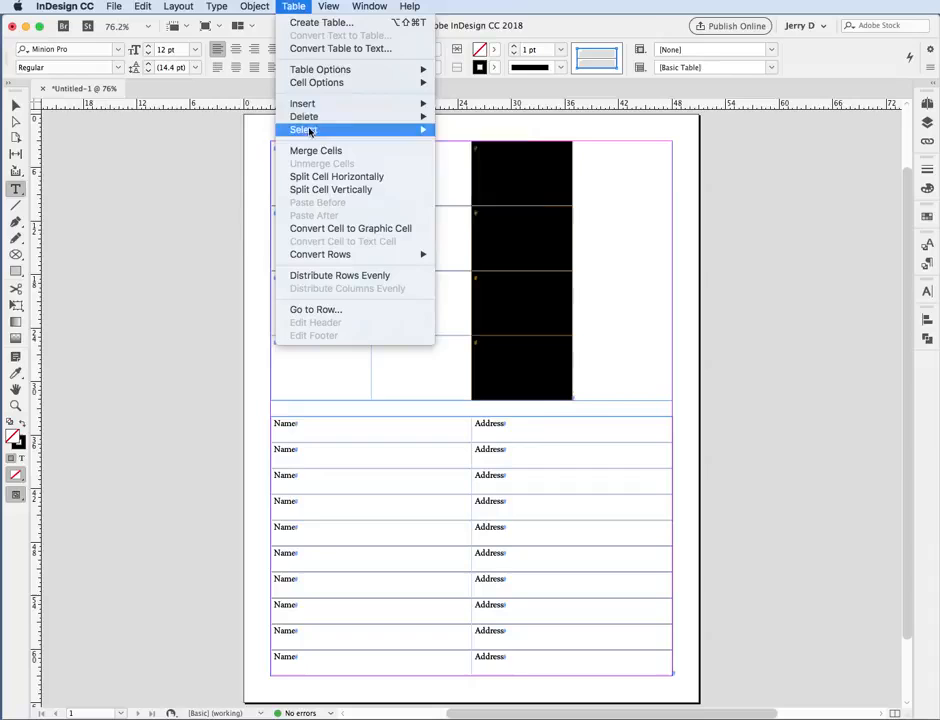
{"action": "mouse_move", "coordinate": [340, 105]}
{"action": "left_click", "coordinate": [463, 116]}
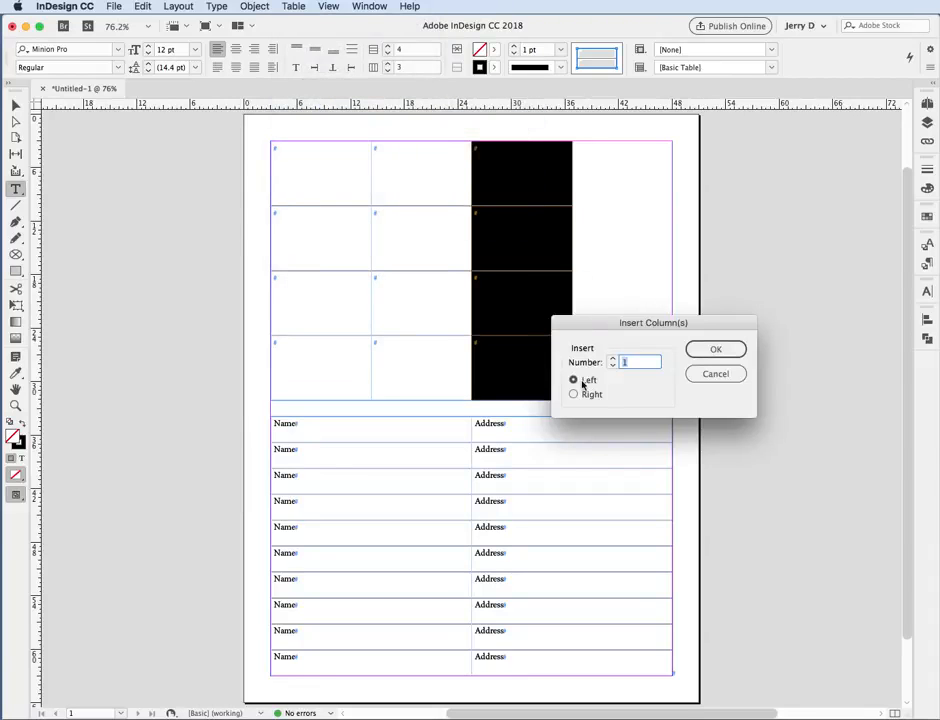
{"action": "left_click", "coordinate": [575, 395]}
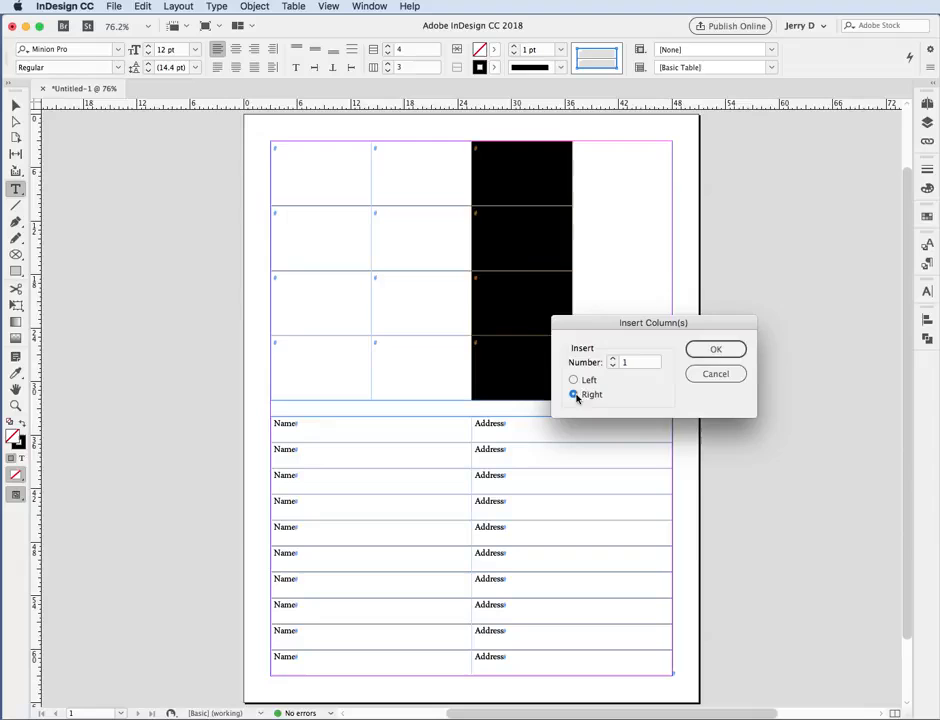
{"action": "left_click", "coordinate": [715, 351]}
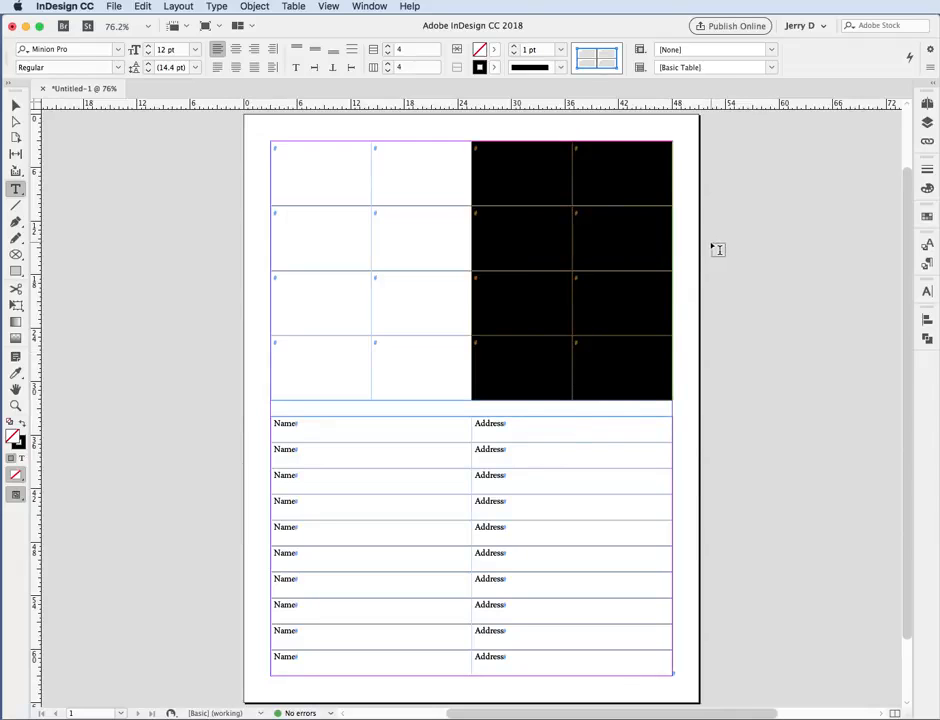
{"action": "left_click", "coordinate": [716, 249]}
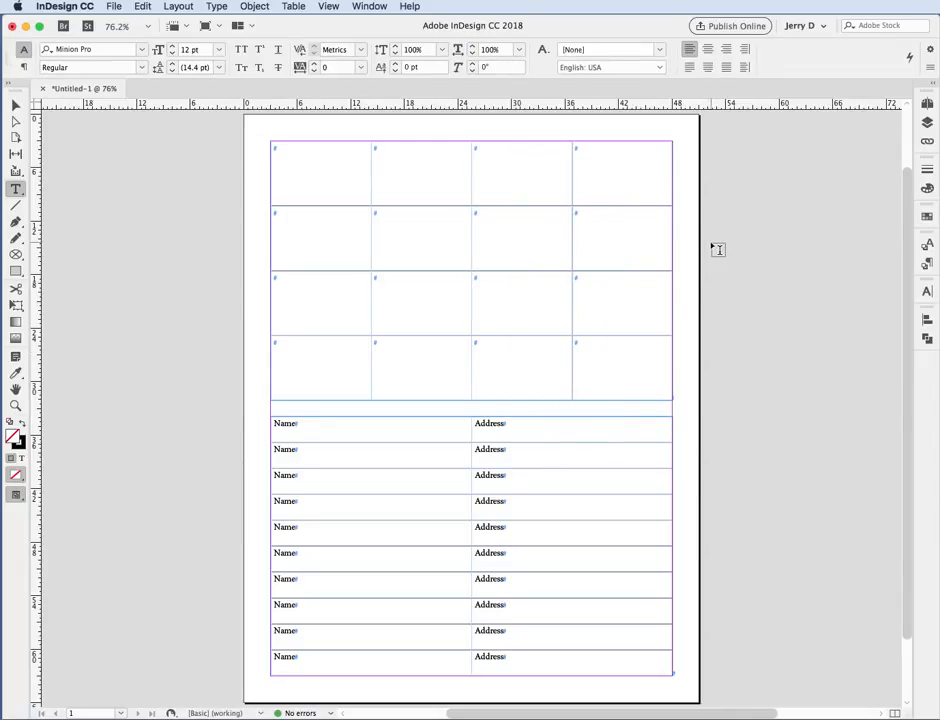